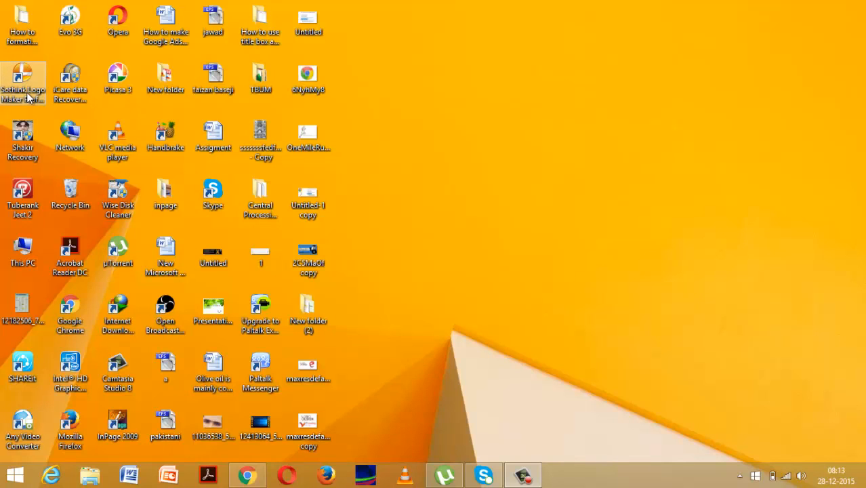
Switch to Chrome, search YouTube for "IT learning tutus" and open the IT Learning Tutus channel.
left_click(247, 476)
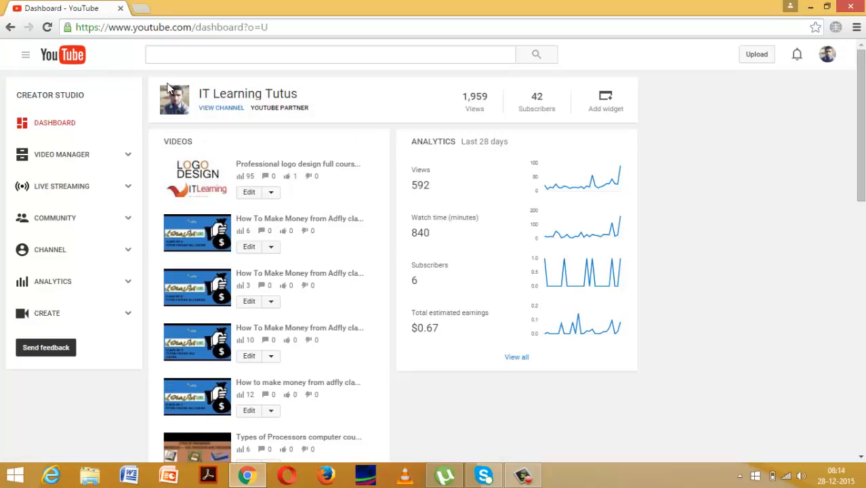
left_click(221, 110)
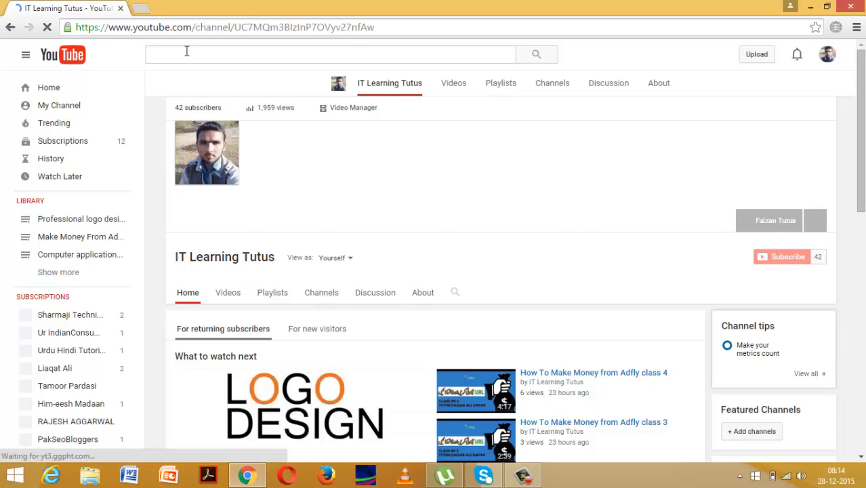
left_click(186, 52)
type("IT")
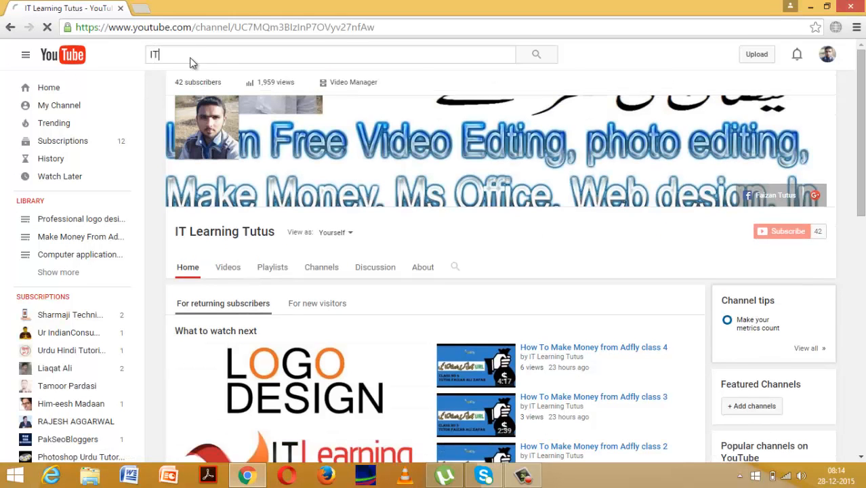
type(" learni")
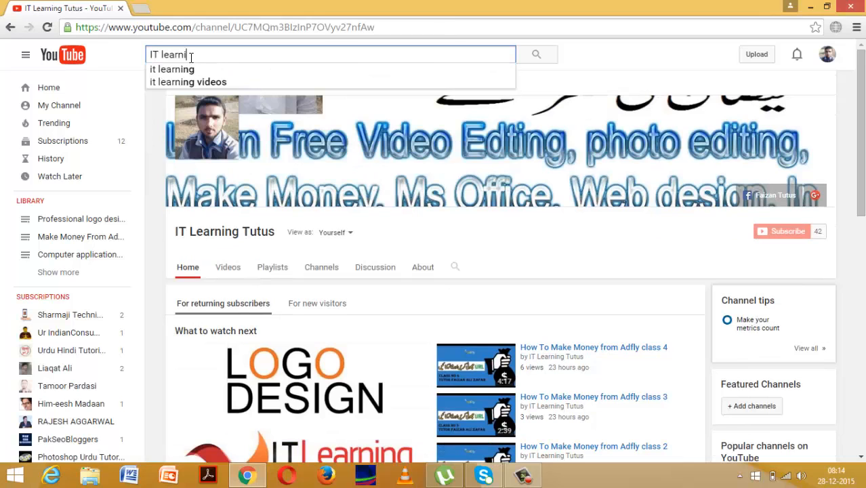
type("ng tutus")
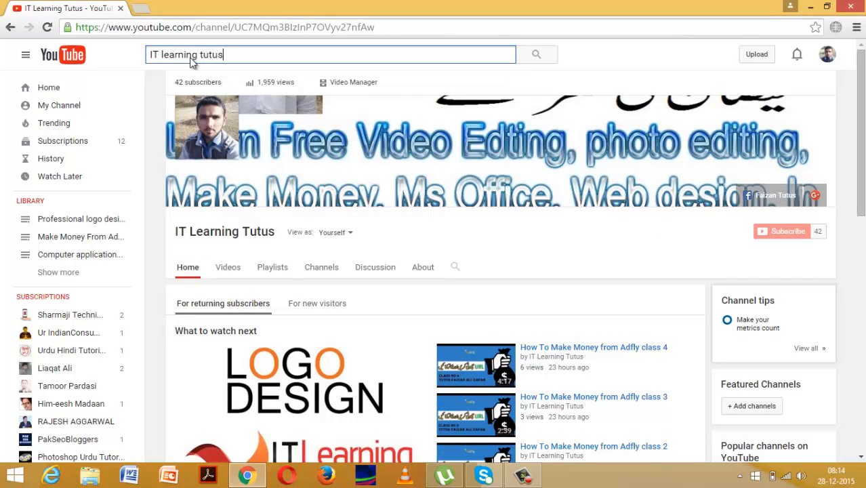
key("Return")
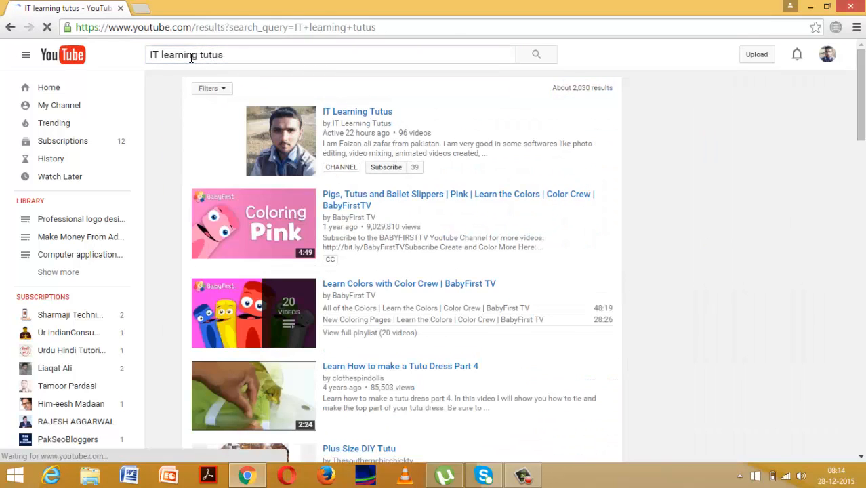
left_click(360, 119)
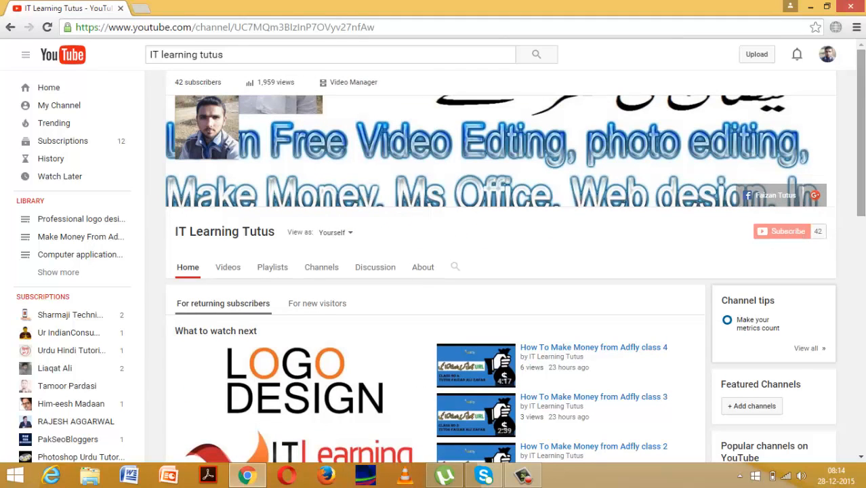
Open the channel's playlists and look through all the created courses.
left_click_drag(860, 198, 861, 203)
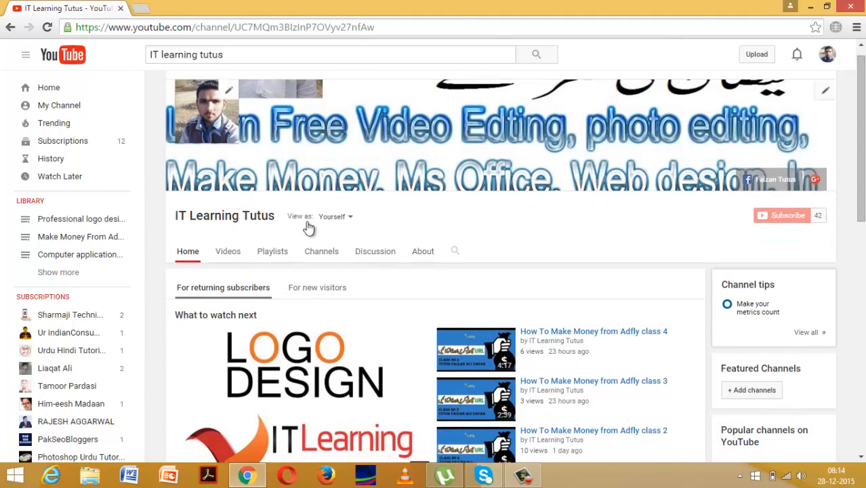
left_click(260, 253)
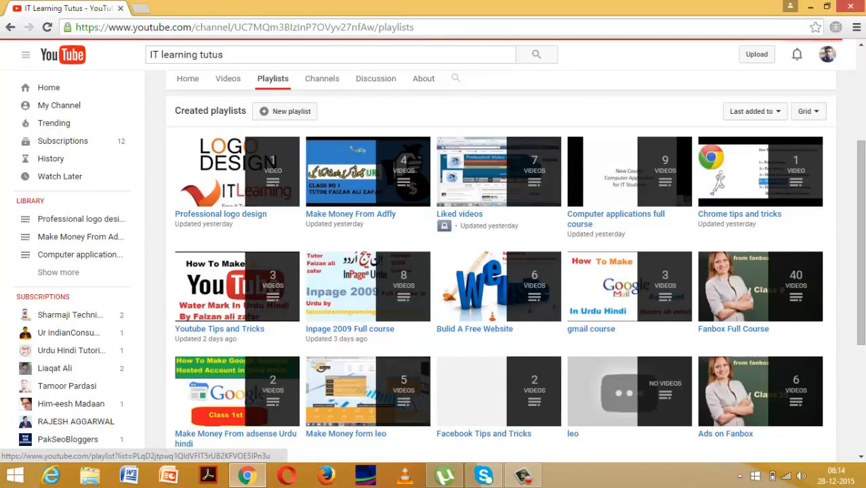
left_click_drag(862, 183, 862, 246)
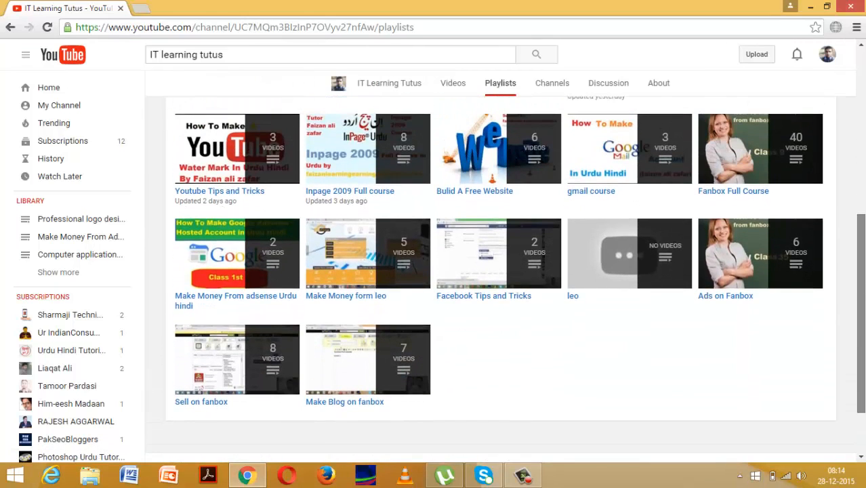
left_click_drag(862, 282, 861, 246)
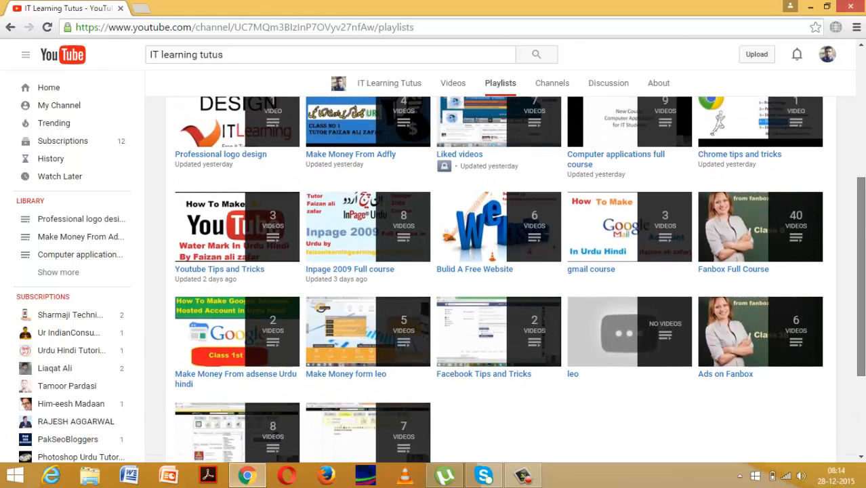
left_click_drag(861, 246, 862, 212)
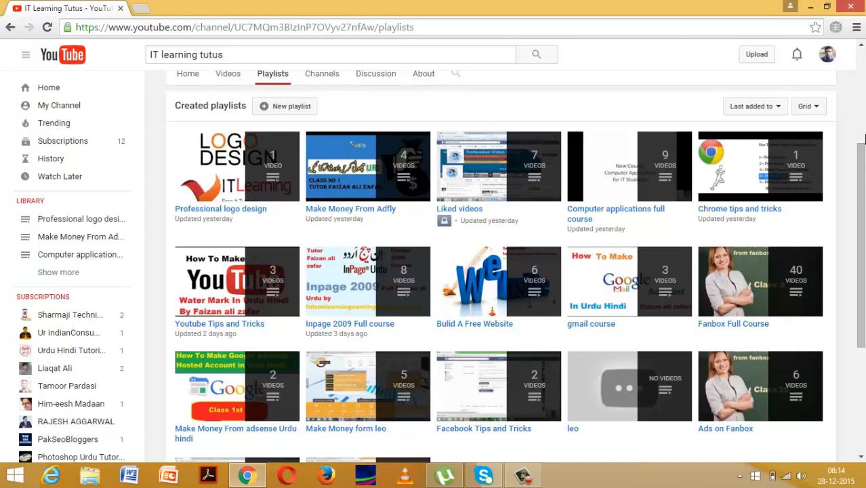
left_click_drag(862, 202, 863, 109)
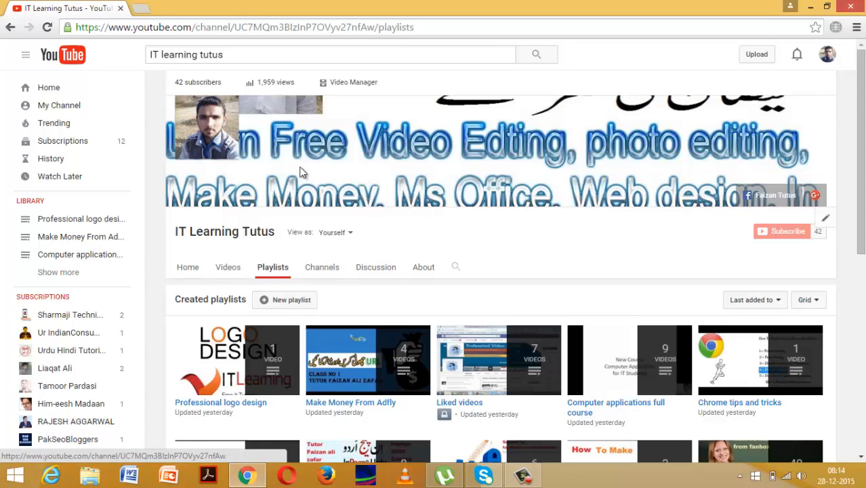
Minimize the browser and launch Sothink Logo Maker Professional from the desktop.
mouse_move(248, 466)
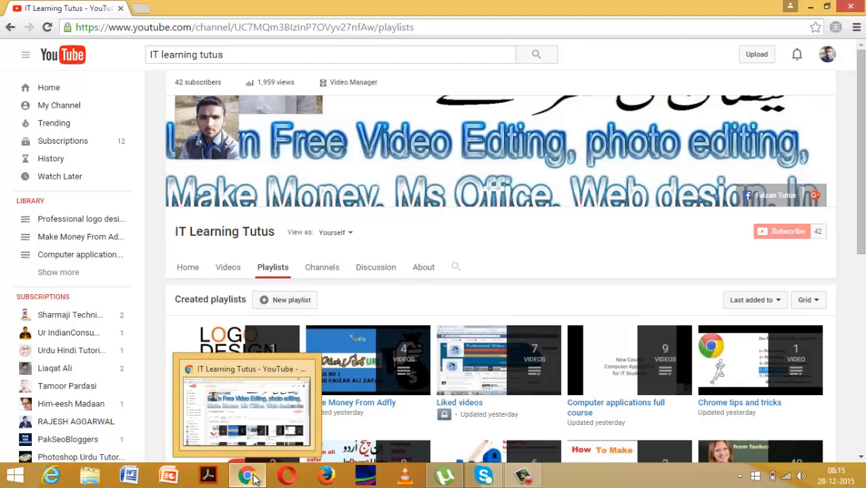
left_click(810, 6)
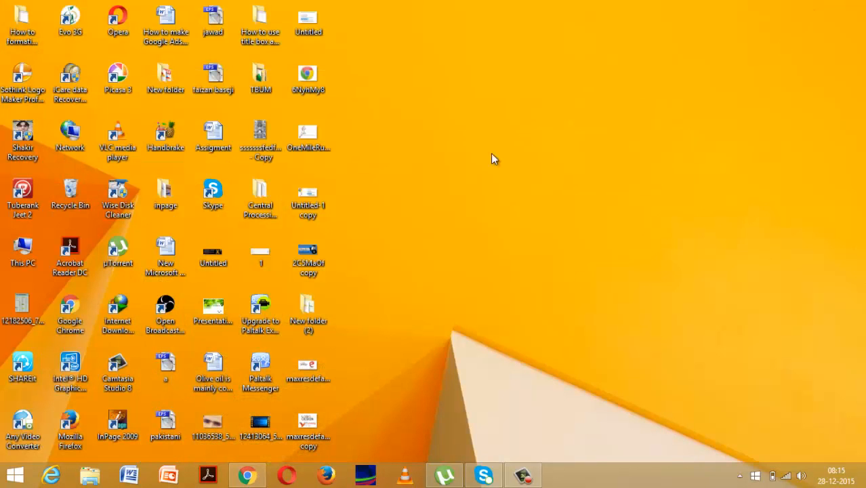
double_click(35, 94)
right_click(30, 91)
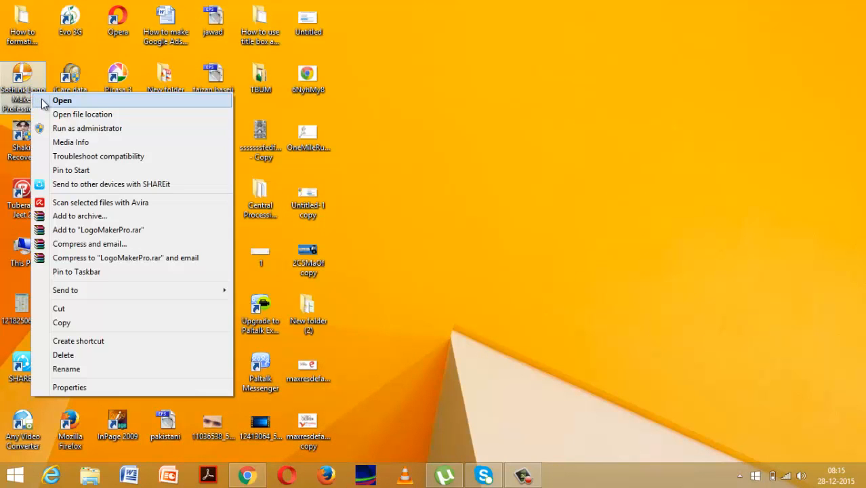
left_click(42, 101)
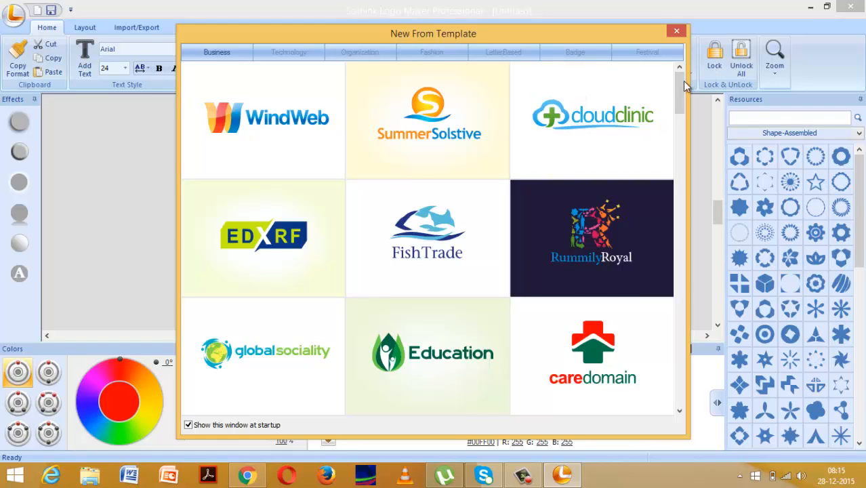
Open the purple rounded-rectangle "Logo" template from the Business category and select its text.
left_click_drag(681, 80, 678, 115)
left_click(591, 107)
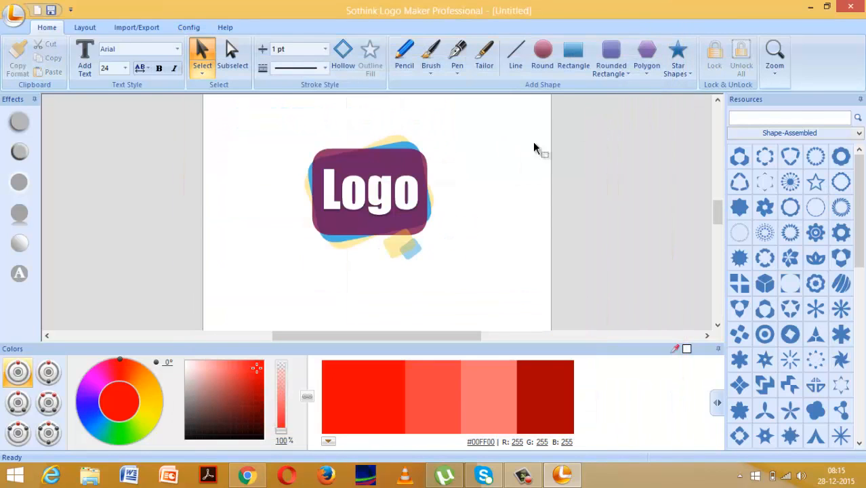
left_click(362, 214)
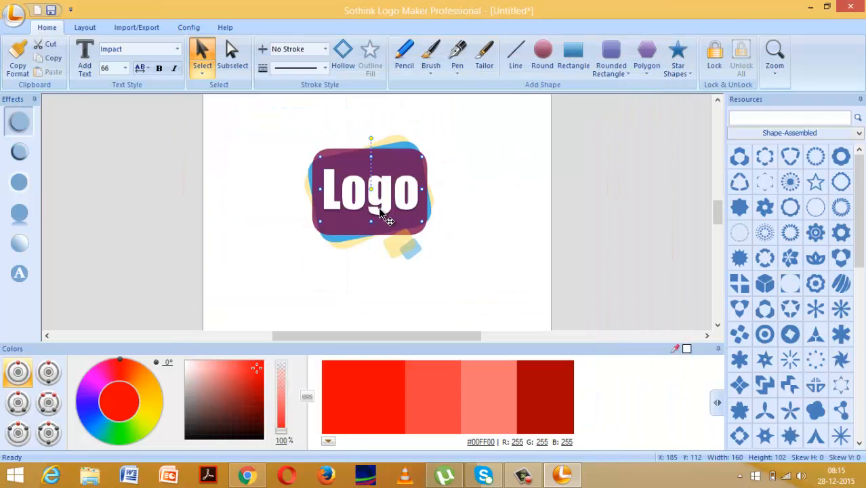
Start a new project from the Business template "Movies", discarding the changes to the untitled project.
left_click(23, 23)
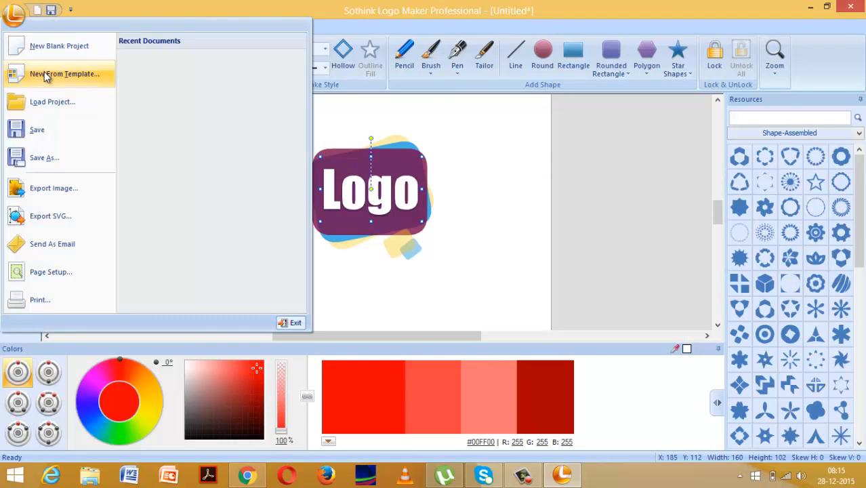
left_click(44, 74)
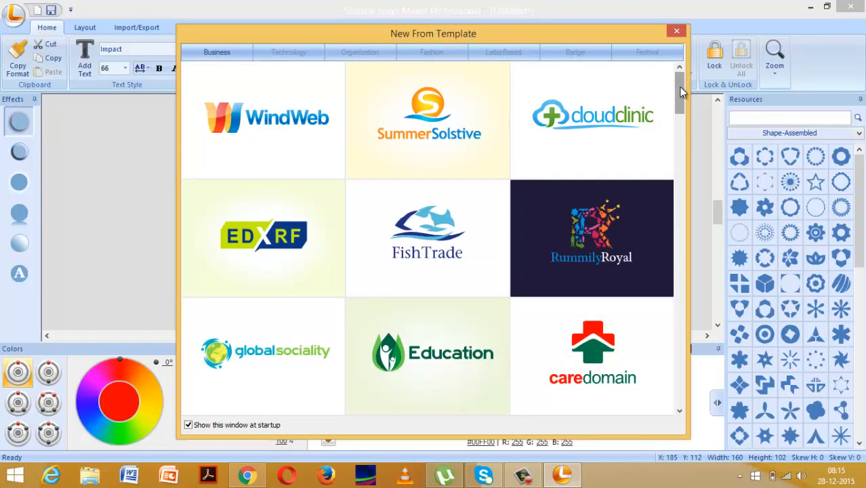
left_click_drag(680, 86, 682, 132)
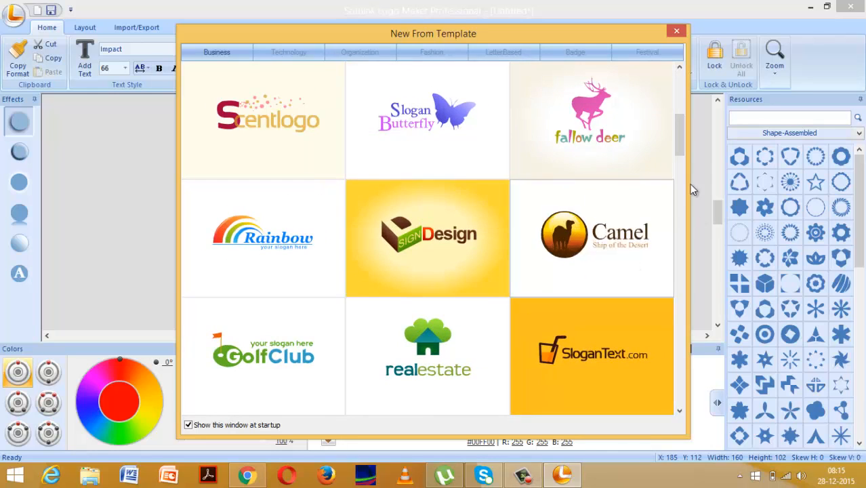
left_click_drag(682, 130, 690, 159)
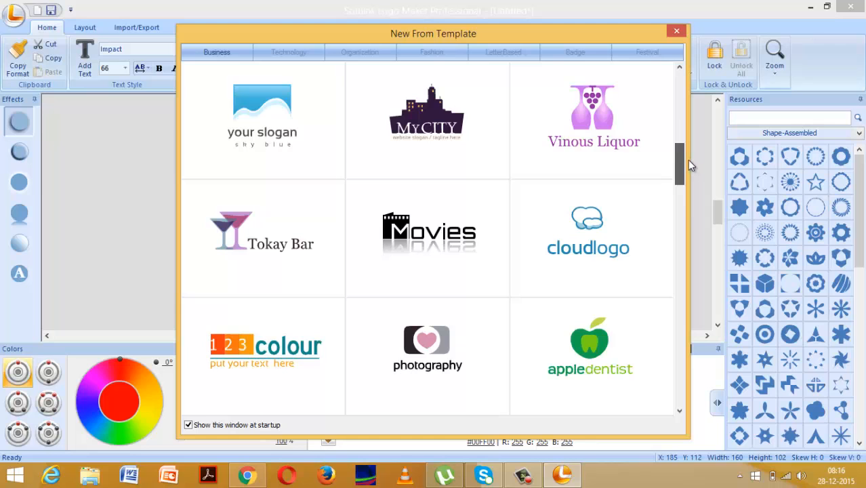
double_click(477, 222)
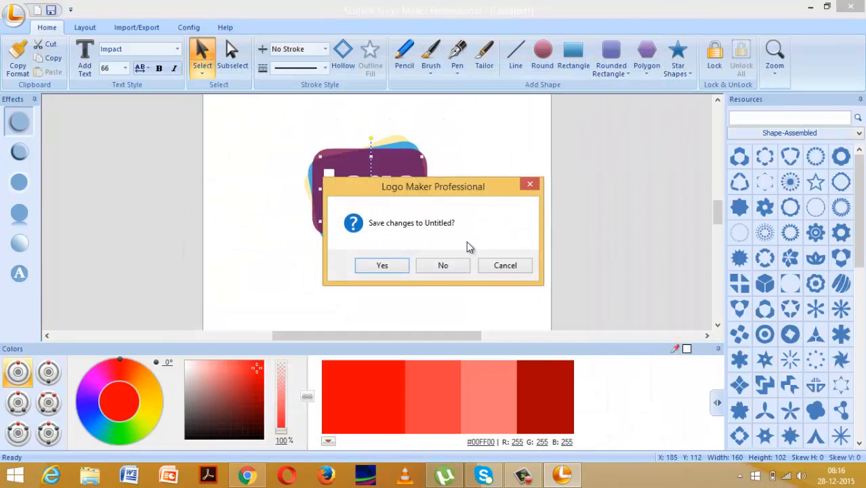
left_click(460, 265)
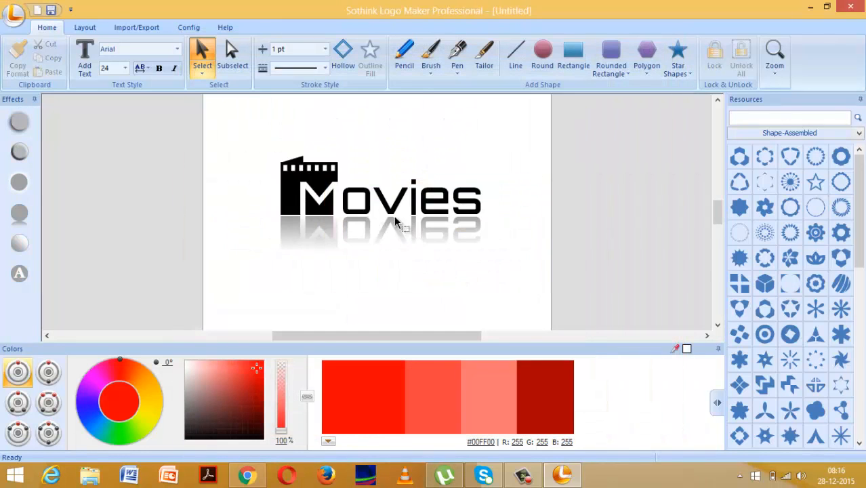
Replace the letter "M" on the film-clapper shape with the text "IT".
left_click(323, 202)
double_click(317, 202)
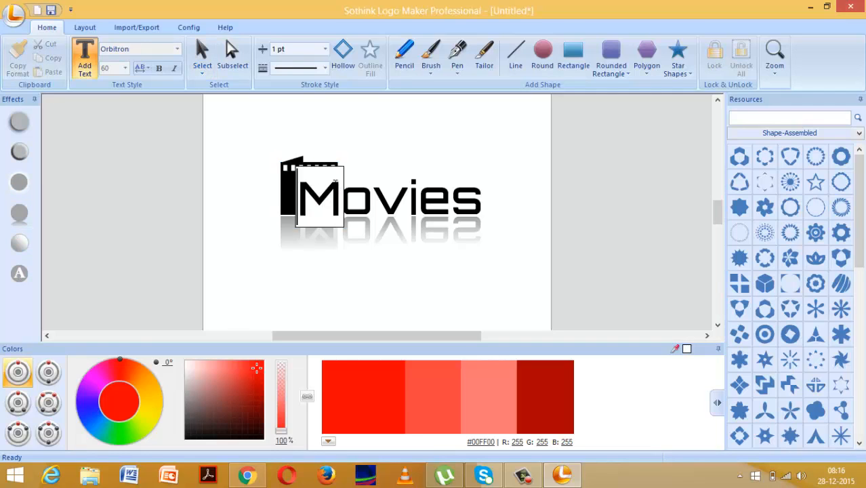
key("Right")
key("Left")
right_click(345, 214)
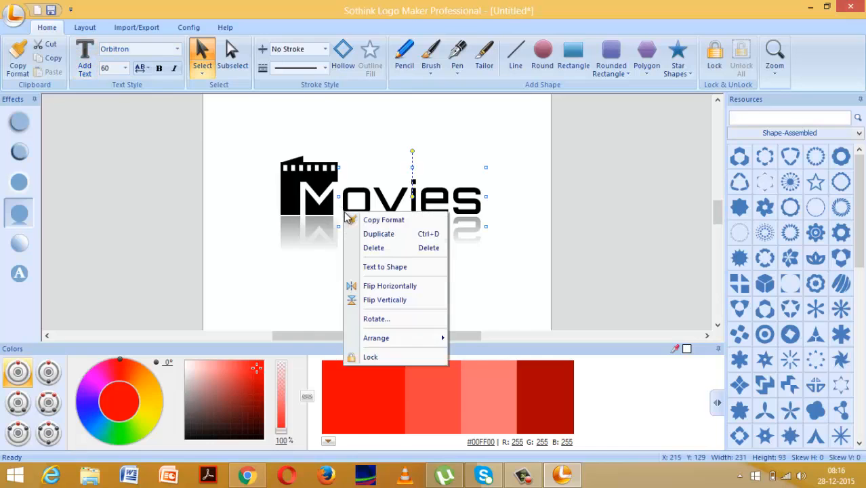
double_click(338, 198)
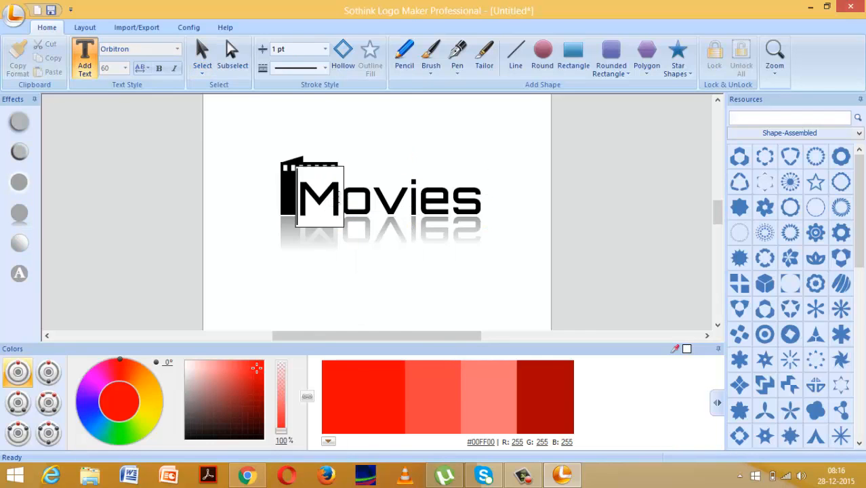
left_click(337, 196)
key("BackSpace")
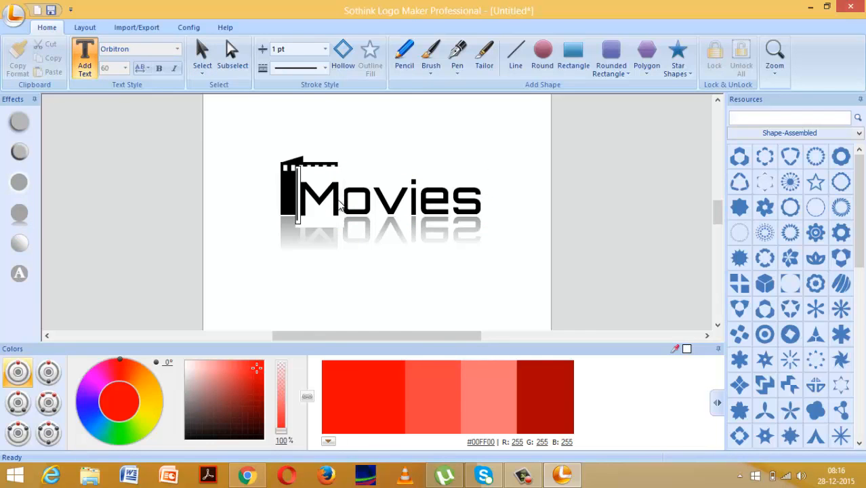
type("I")
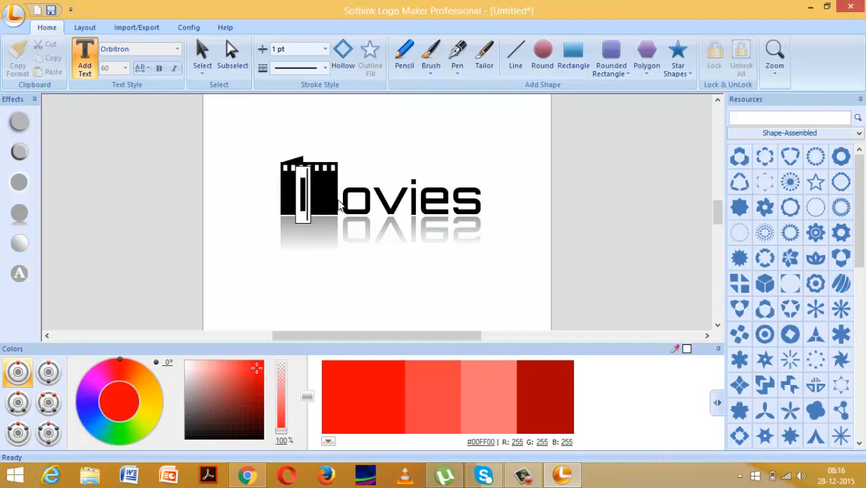
type("T")
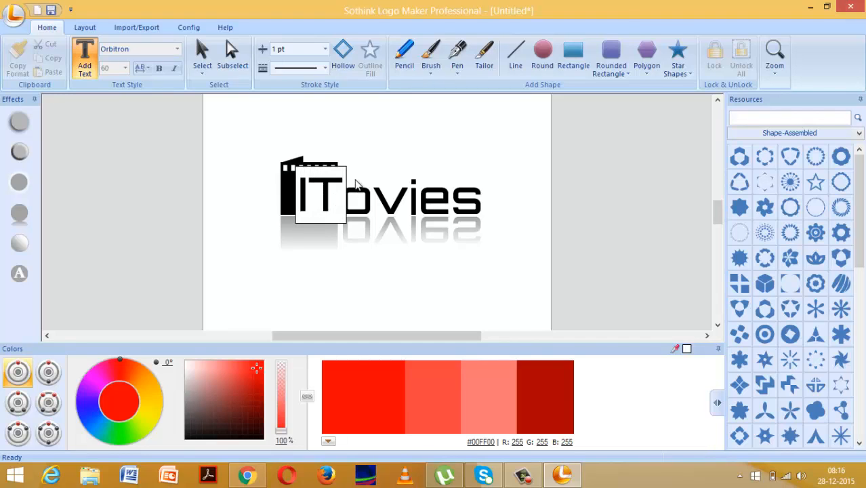
left_click(397, 143)
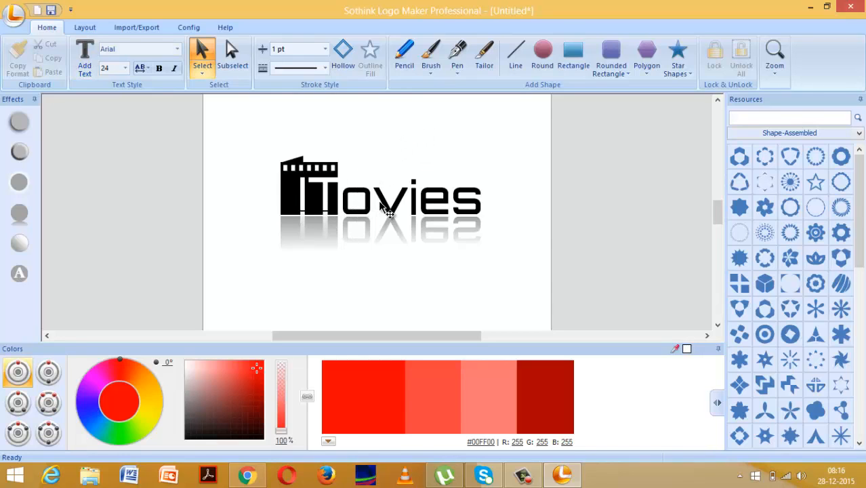
Replace the text "ovies" beside the film-clapper shape with "Learning".
double_click(409, 209)
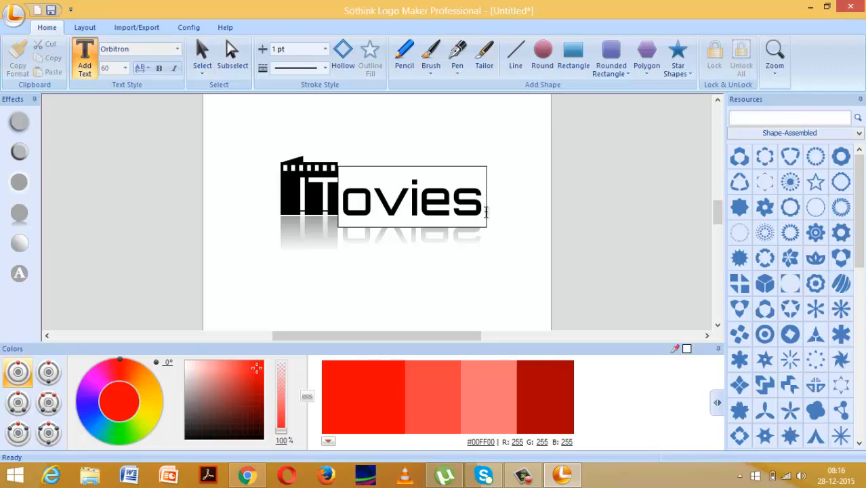
left_click(485, 212)
key("BackSpace")
key("BackSpace")
key("BackSpace")
key("BackSpace")
key("BackSpace")
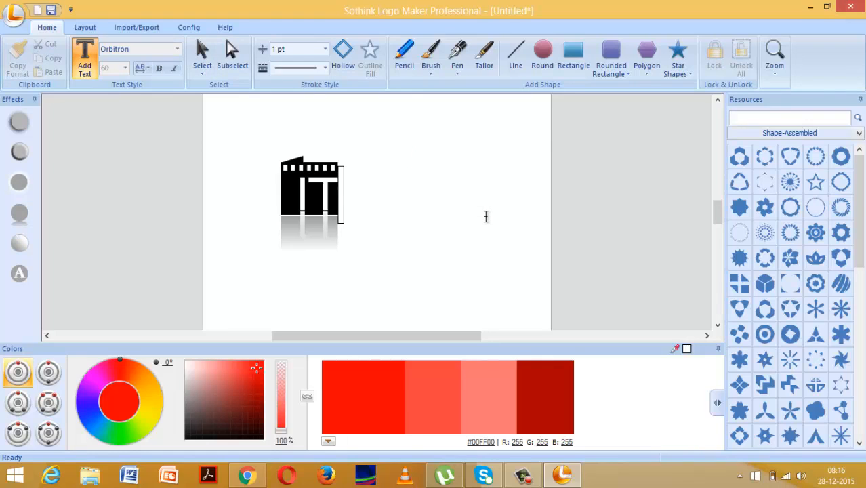
type("Learning")
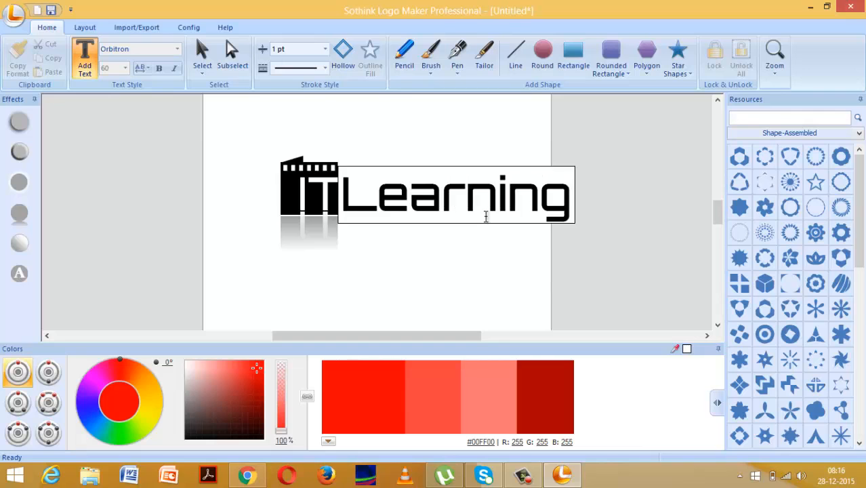
Try to set the font size of the text "Learning" to 22.
key("Escape")
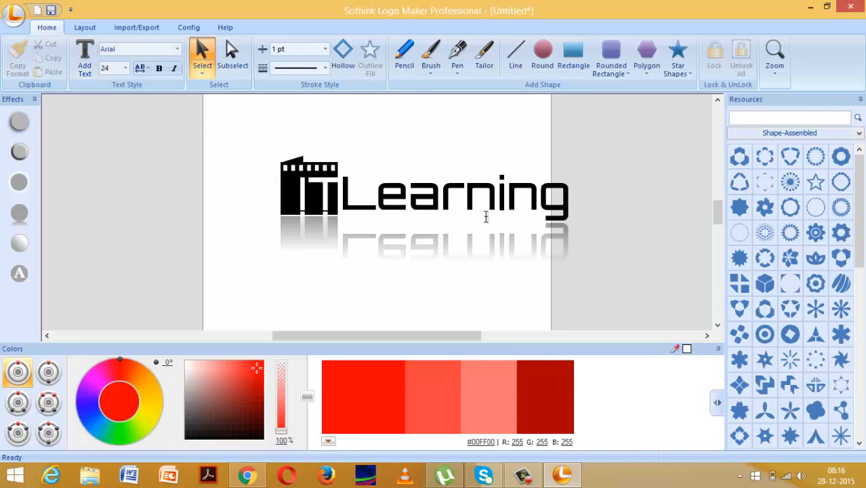
double_click(491, 196)
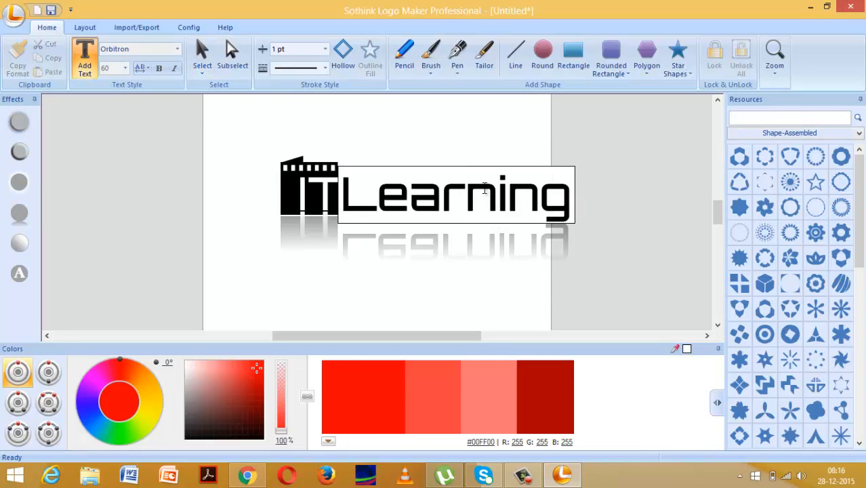
left_click(202, 54)
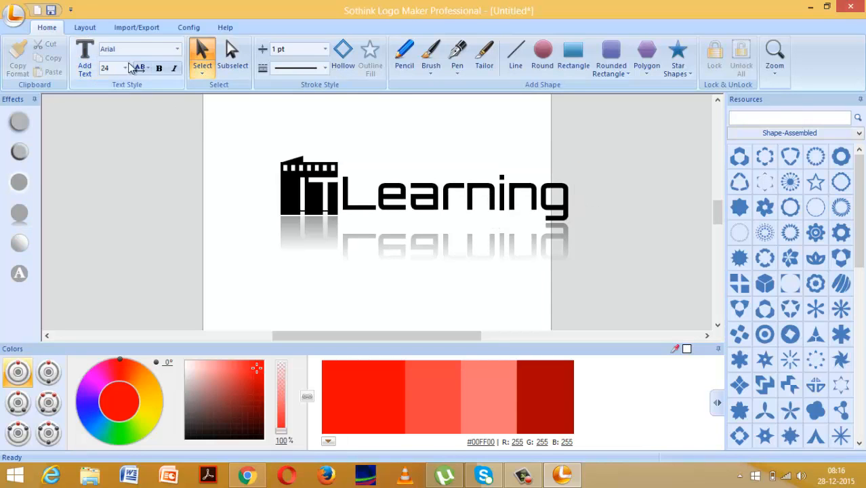
left_click(126, 68)
left_click(570, 190)
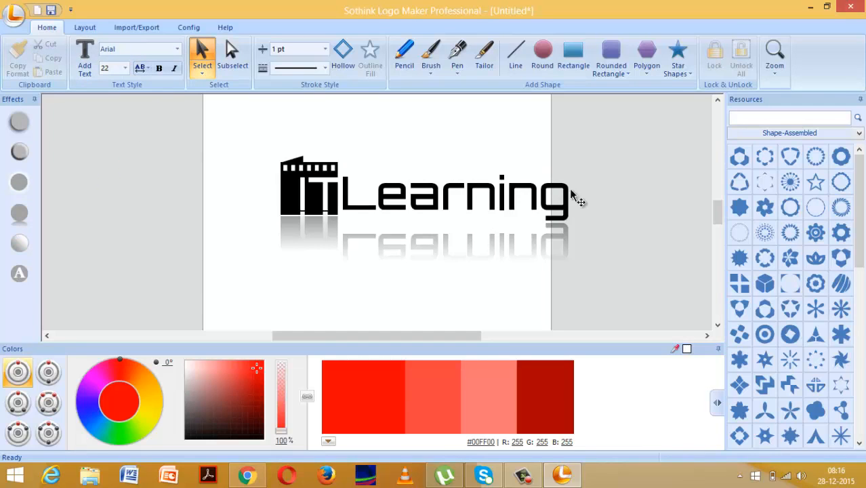
left_click(515, 186)
left_click(518, 192)
left_click(444, 202)
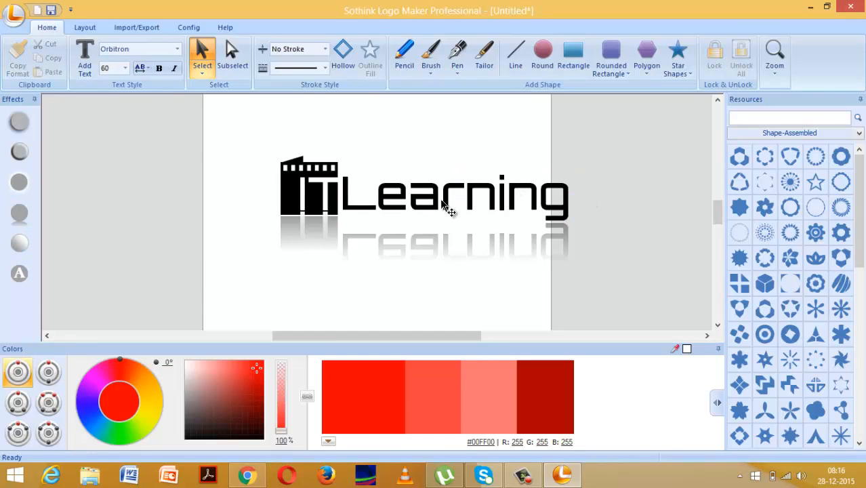
double_click(428, 203)
left_click_drag(561, 193, 464, 195)
left_click(570, 191)
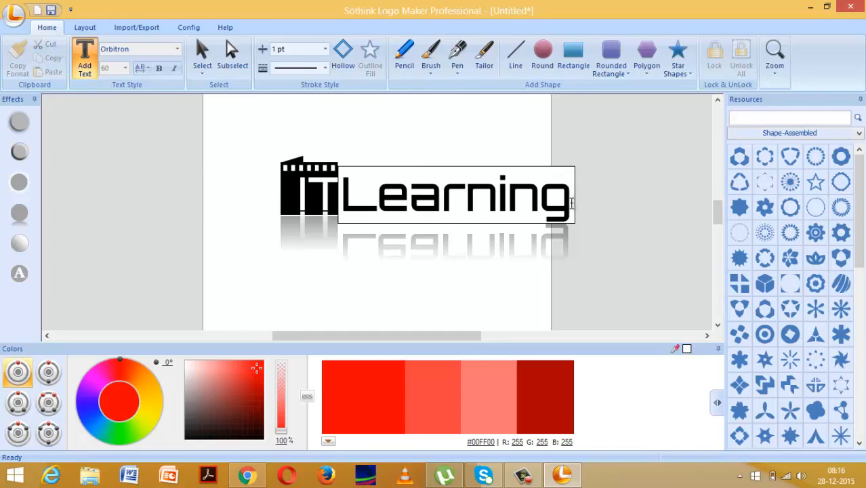
left_click_drag(572, 202, 309, 149)
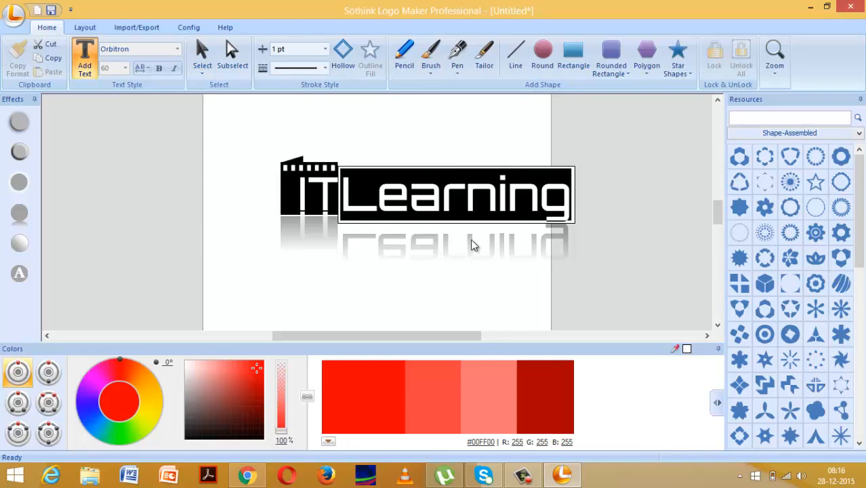
key("Escape")
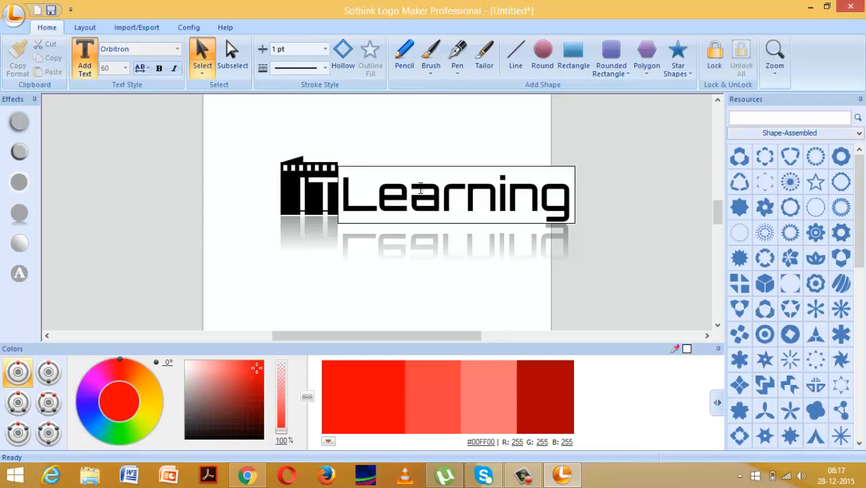
Delete the whole text "Learning" beside the film-clapper shape and enter the letter "l" in its place.
left_click(576, 204)
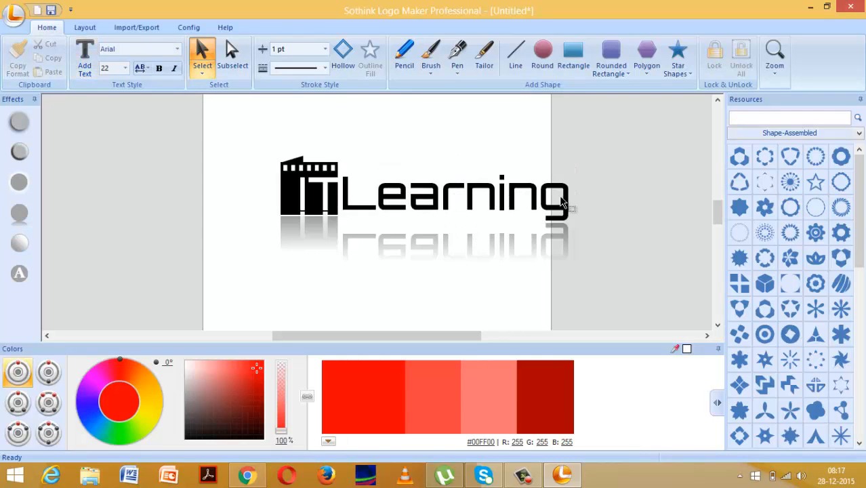
left_click(566, 189)
double_click(566, 190)
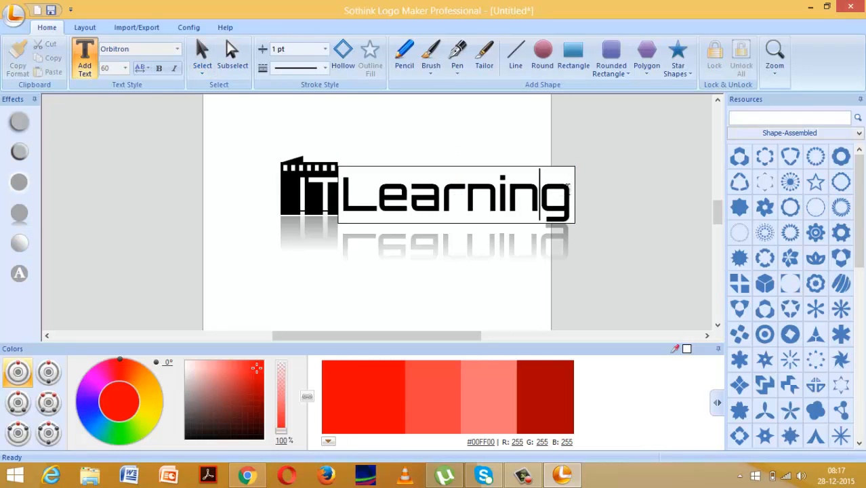
left_click_drag(568, 189, 574, 197)
left_click(572, 198)
key("BackSpace")
key("BackSpace")
key("BackSpace")
key("BackSpace")
key("BackSpace")
key("BackSpace")
key("BackSpace")
key("BackSpace")
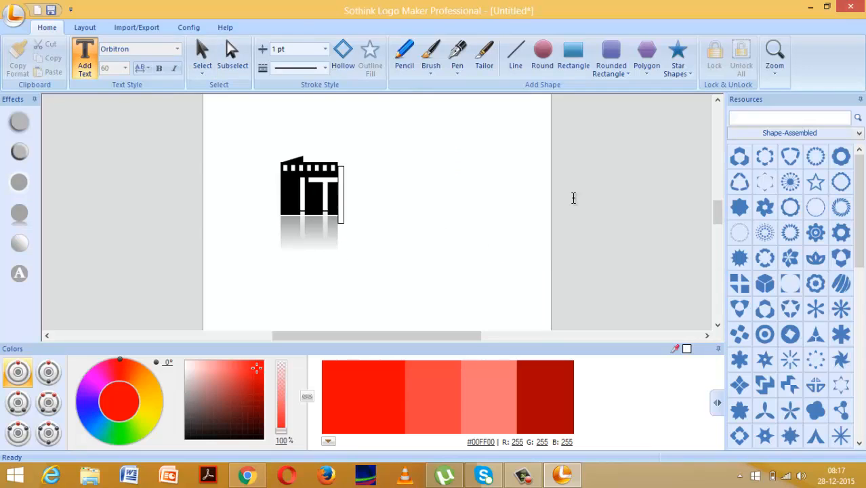
type("l")
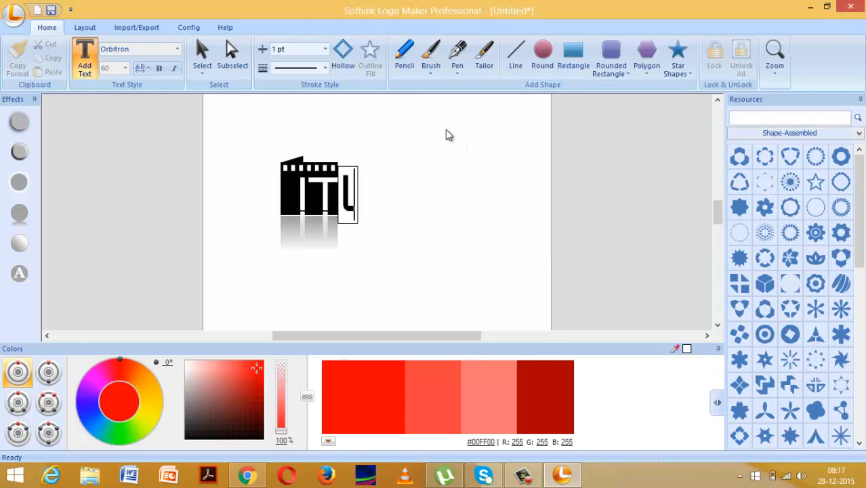
Set the font size to 16 and re-enter the text beside the film-clapper shape as "Learning".
left_click(202, 57)
left_click(126, 68)
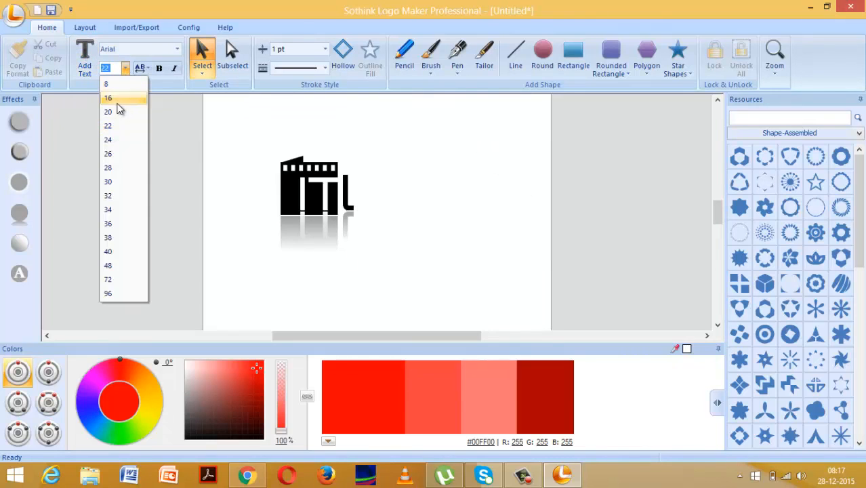
left_click(117, 103)
double_click(346, 184)
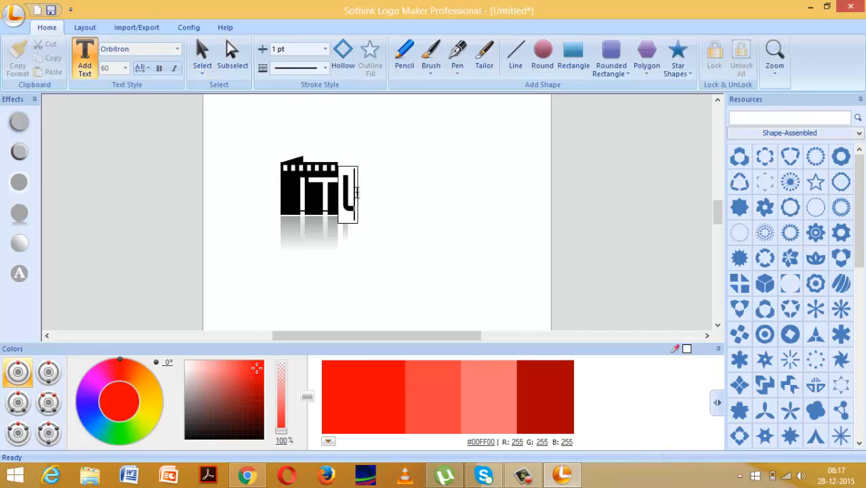
key("BackSpace")
type("Learning")
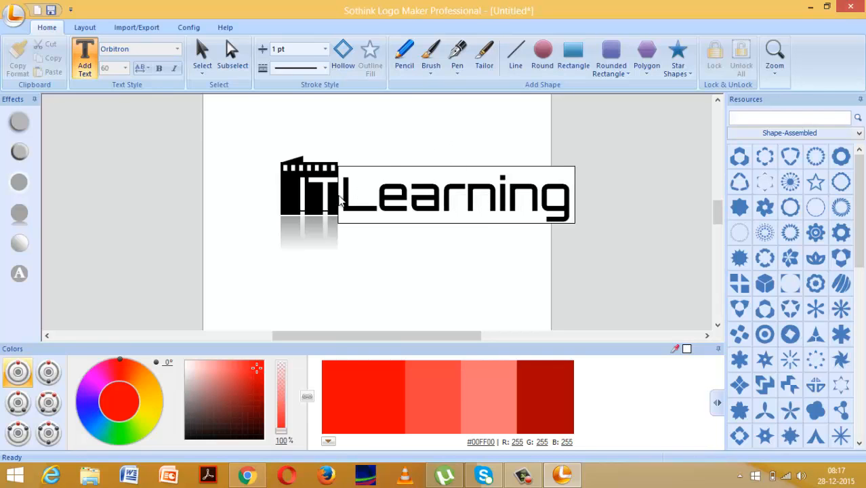
Move the clapper's black square and the "IT" text to the left and place "Learning" directly beside them.
left_click(322, 192)
left_click_drag(292, 181, 251, 182)
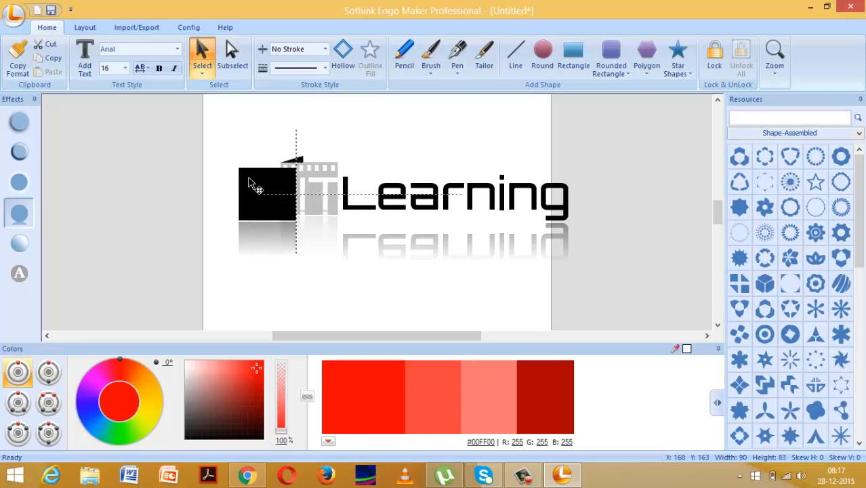
left_click_drag(326, 198, 293, 168)
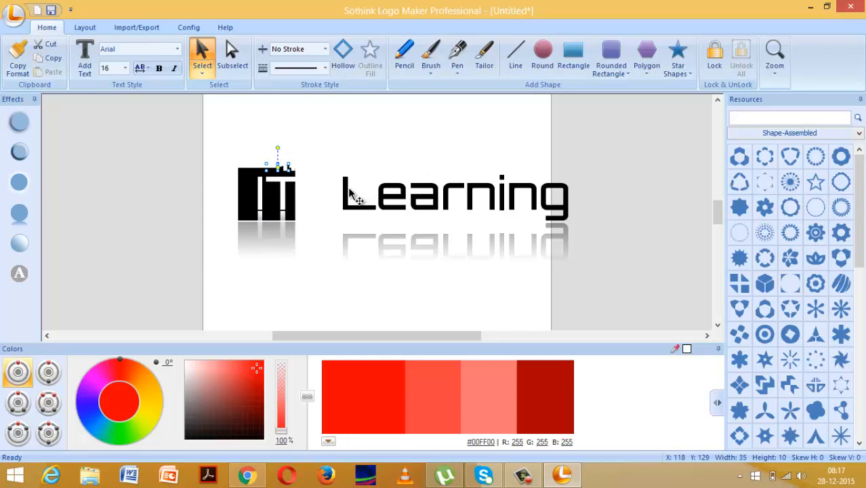
left_click_drag(349, 195, 305, 195)
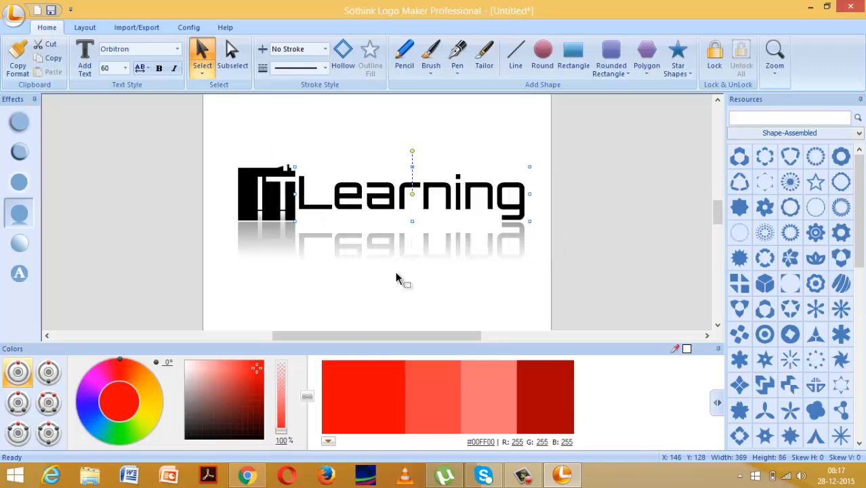
Reassemble the clapper strip and its white perforation marks along the top edge of the black square.
left_click(288, 167)
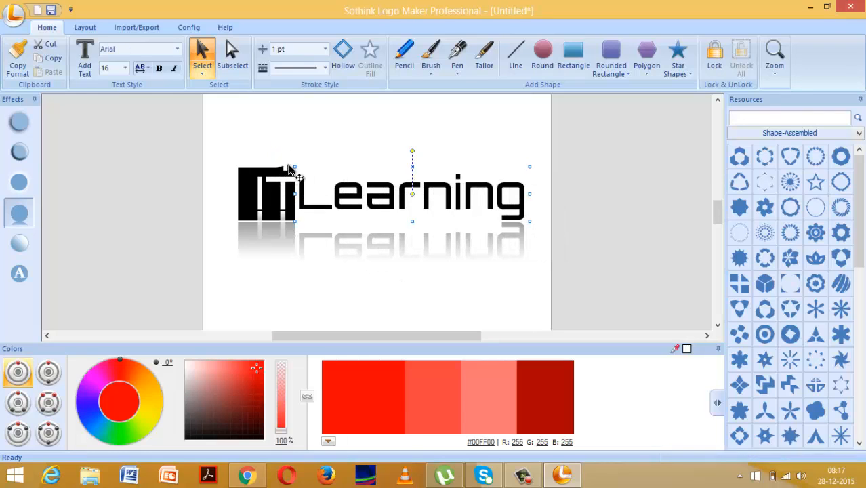
left_click(289, 167)
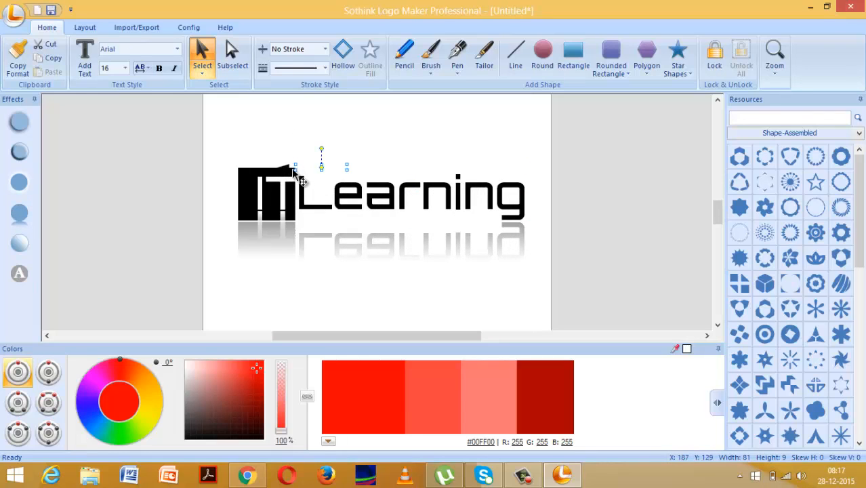
left_click_drag(300, 148, 264, 175)
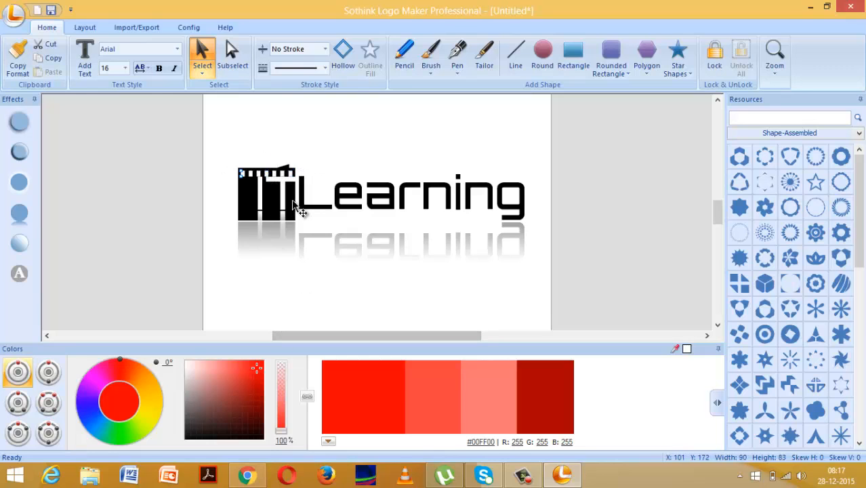
Select the "IT" text and recolour it dark red, #A40F0F.
left_click(341, 202)
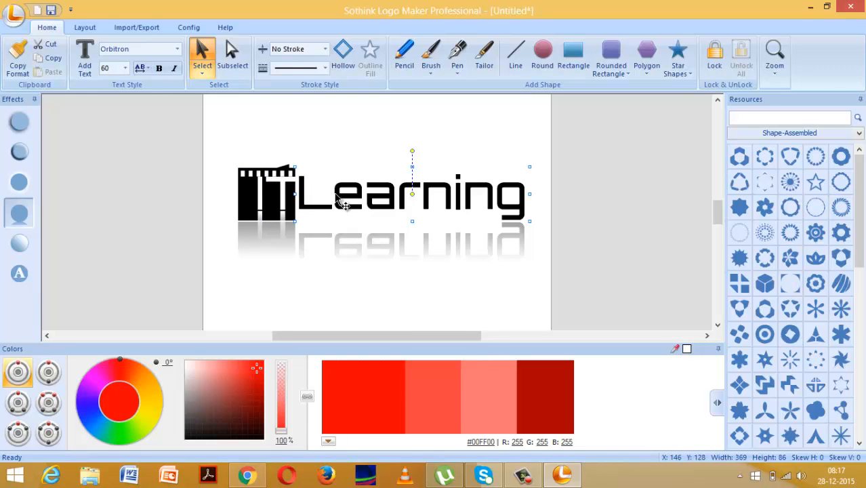
left_click(344, 240)
left_click(288, 205)
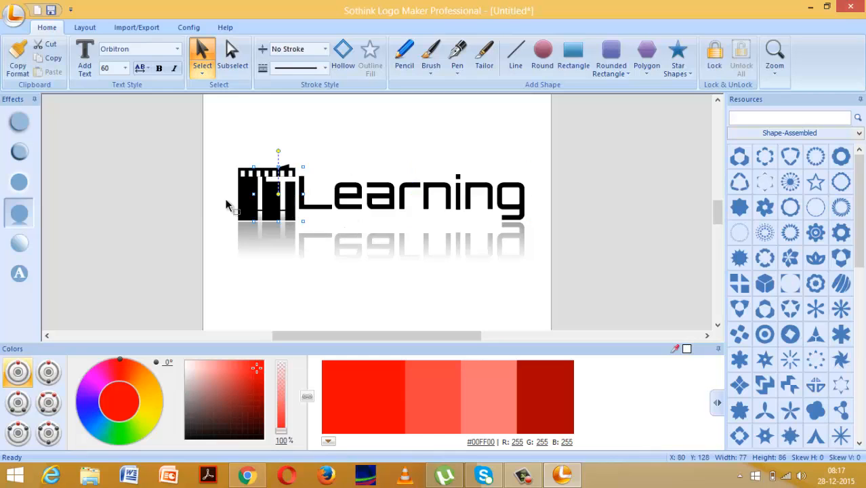
left_click(17, 272)
left_click(23, 246)
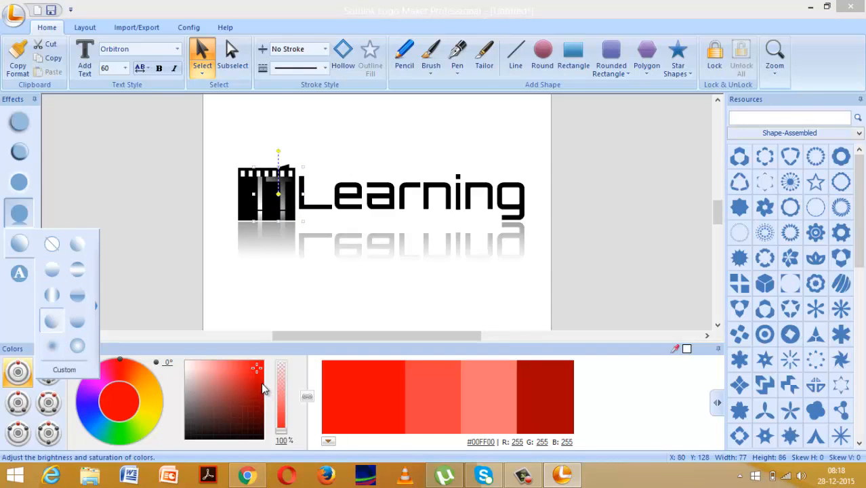
left_click_drag(261, 382, 249, 394)
left_click(363, 387)
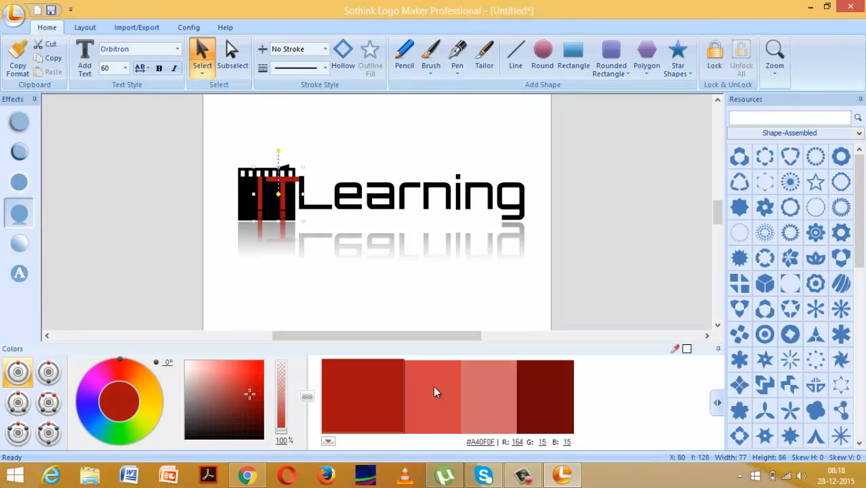
Shift the palette to the orange hue at 24° and recolour the "IT" text with its dark brown shade.
left_click(154, 414)
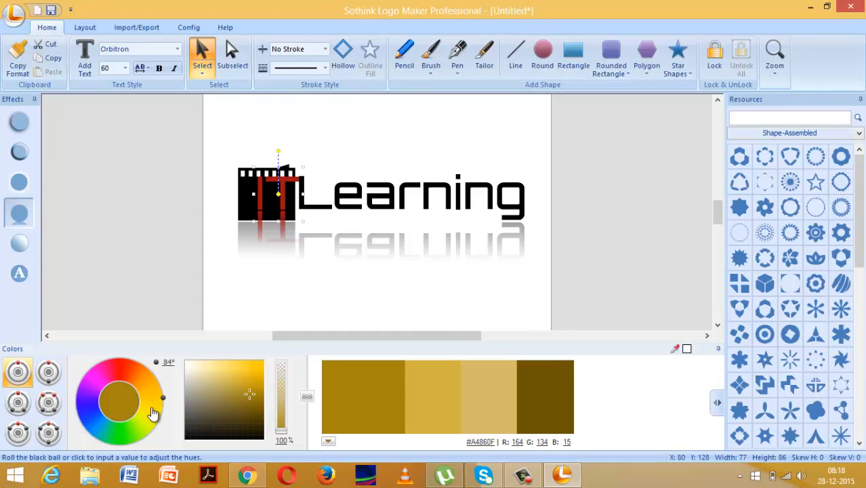
left_click_drag(152, 410, 132, 374)
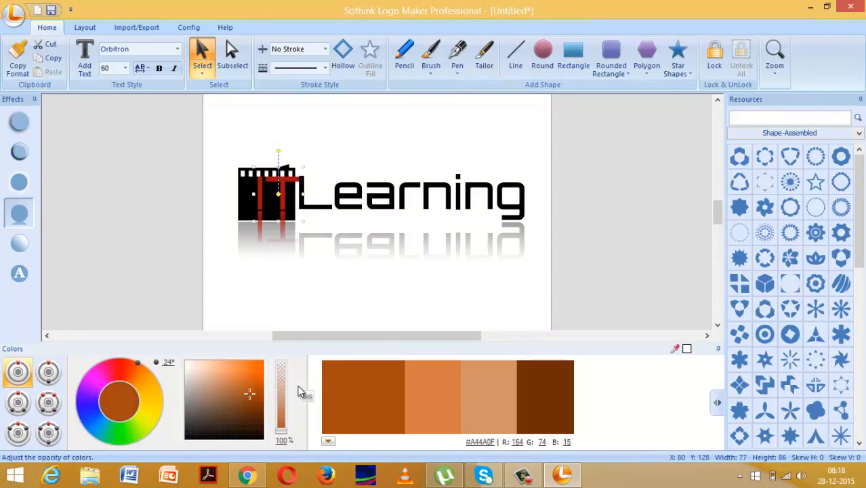
left_click(397, 393)
left_click(490, 389)
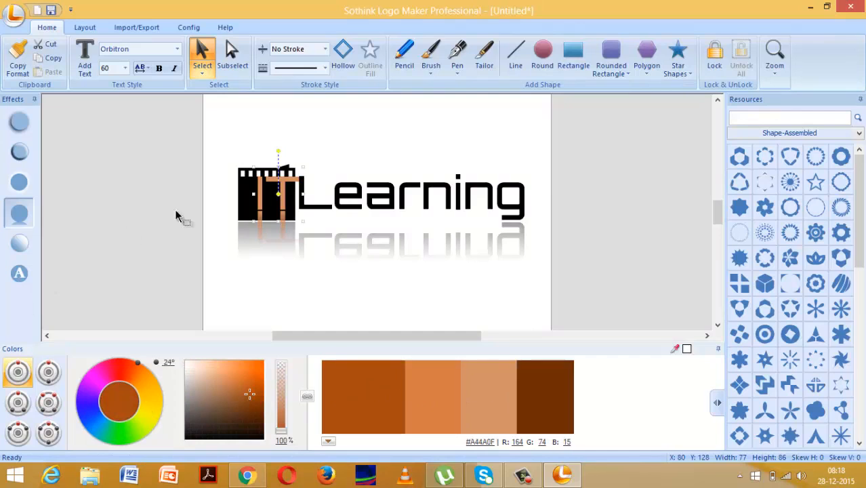
left_click(525, 389)
Recolour the "IT" text light purple (#C9B7D1) using the 304° hue, and set the colour scheme to Monochromatic.
left_click(225, 374)
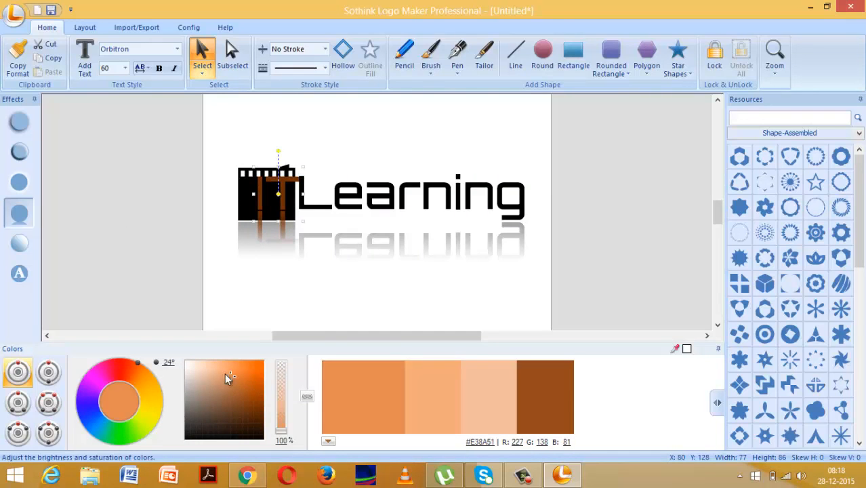
left_click(201, 370)
left_click(49, 371)
left_click(108, 376)
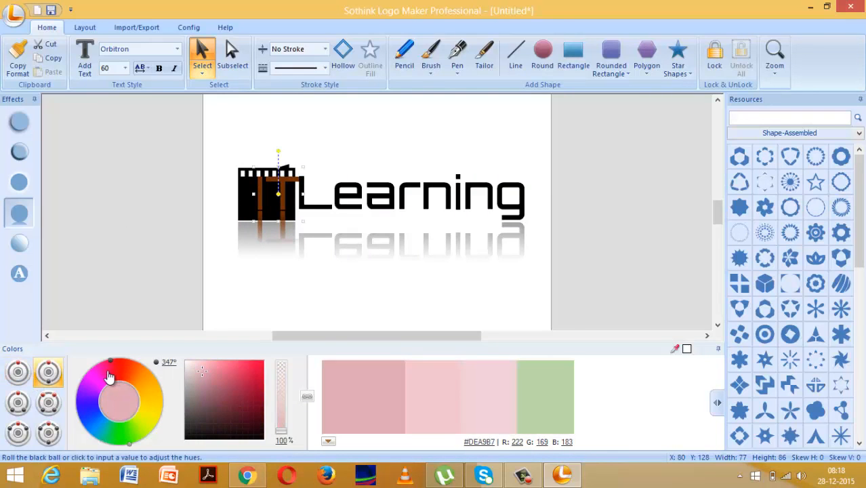
left_click(94, 391)
left_click(395, 399)
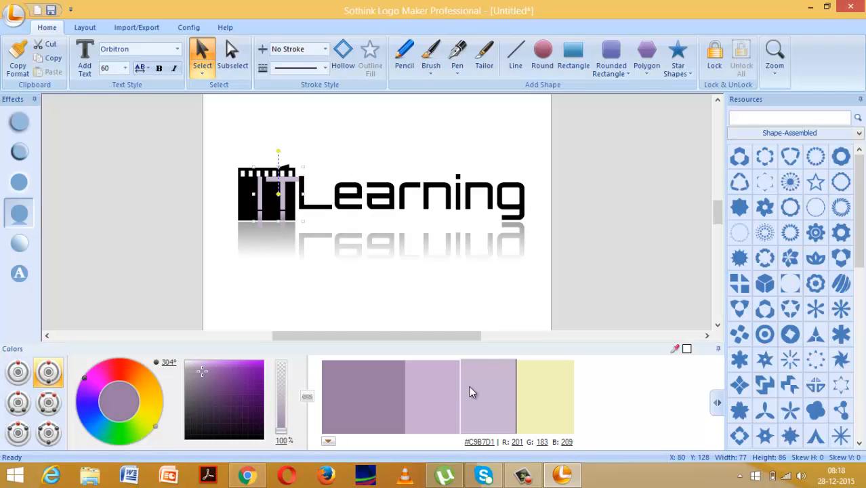
left_click(17, 371)
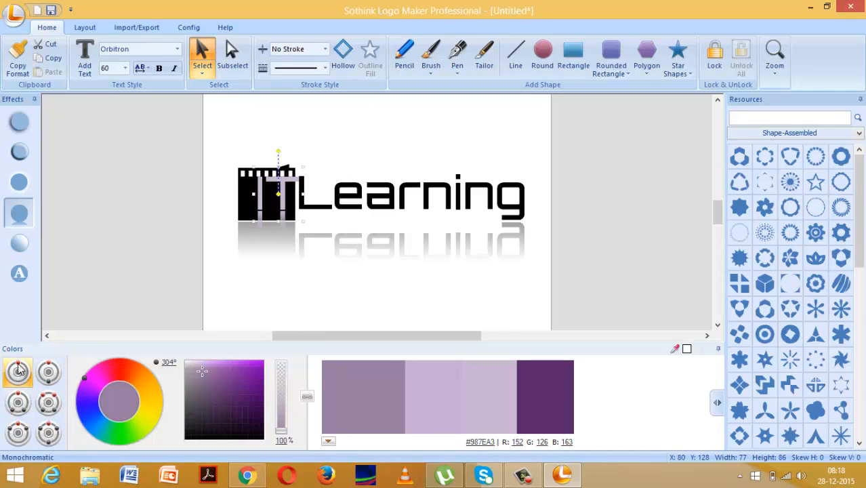
Apply the first reflection preset to the "IT" text, and move "IT" and "Learning" slightly lower in the logo.
left_click(33, 218)
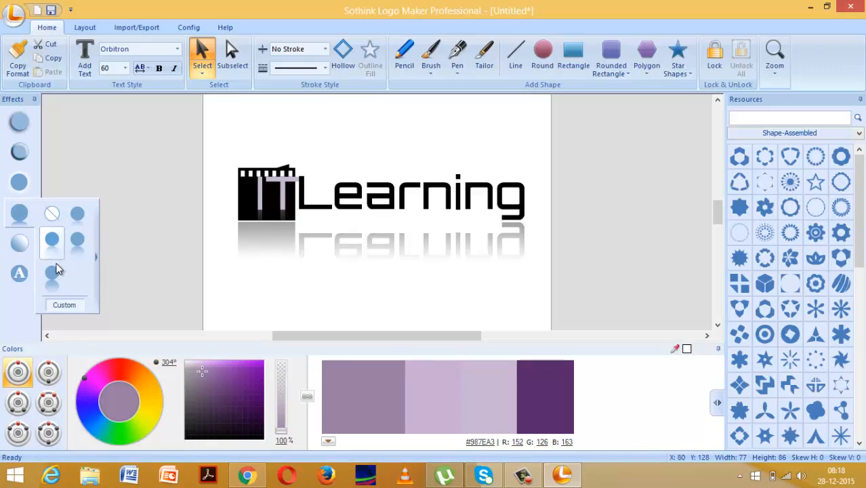
left_click(75, 217)
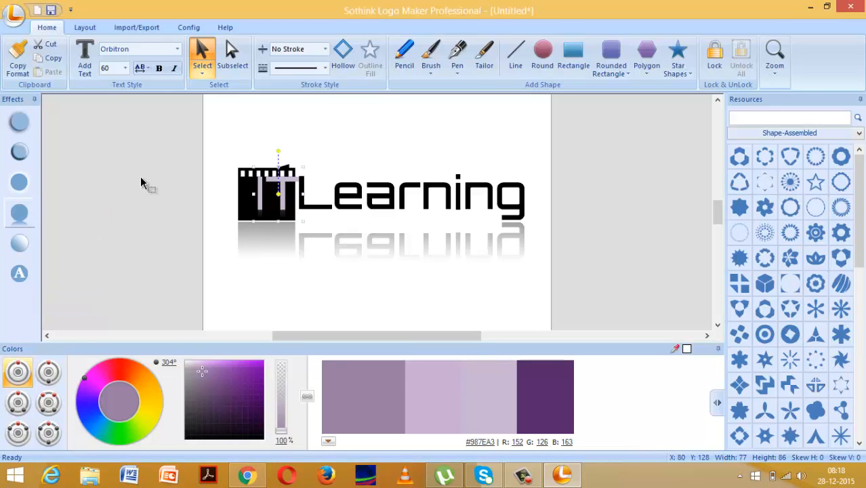
left_click_drag(288, 188, 309, 216)
left_click(306, 150)
left_click(236, 153)
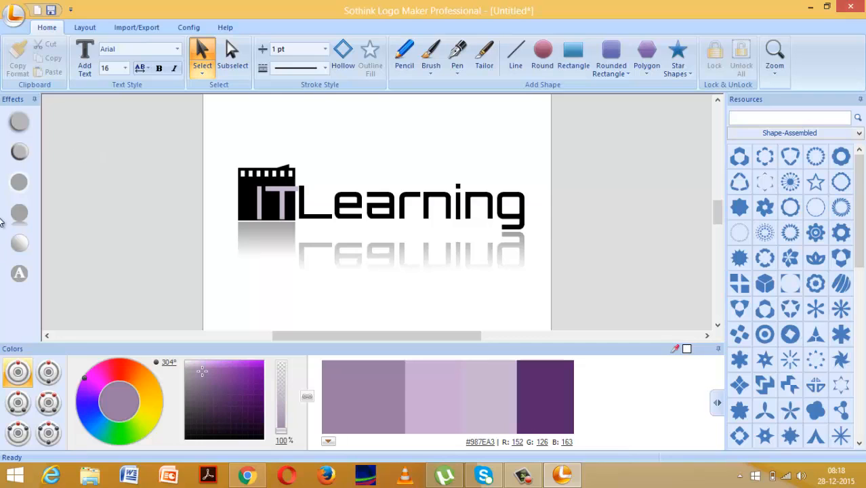
left_click(7, 23)
left_click(7, 24)
left_click(7, 23)
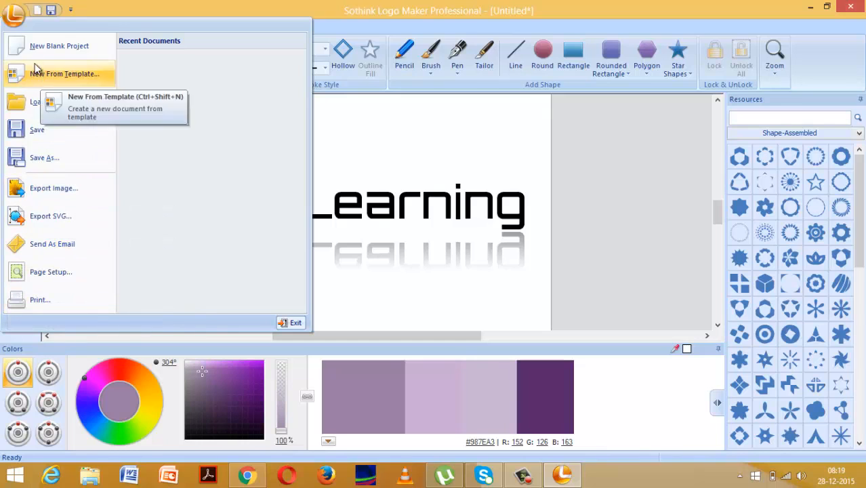
left_click(96, 14)
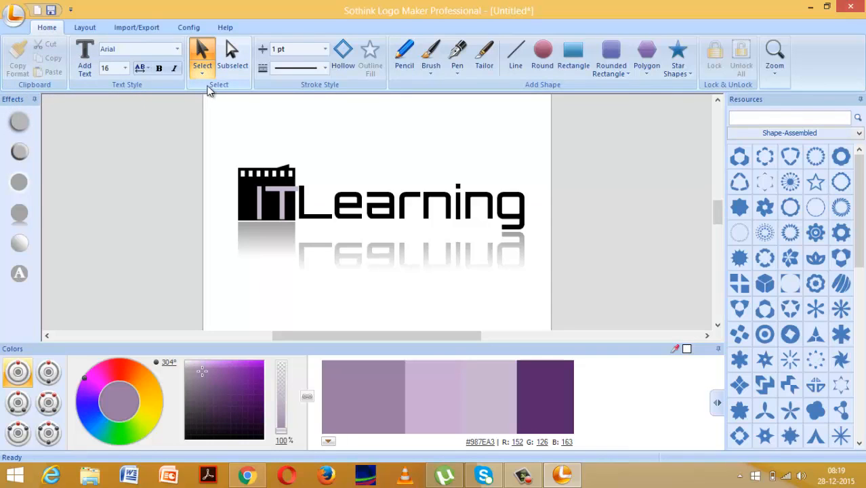
left_click(231, 55)
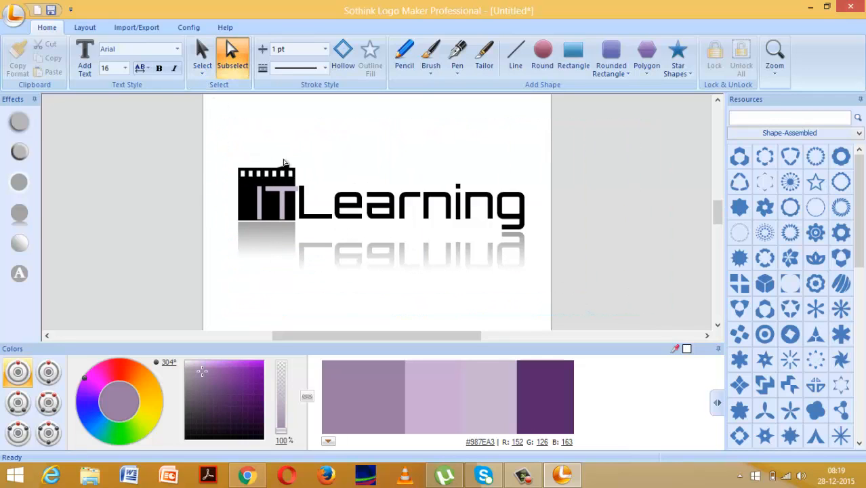
left_click(202, 55)
mouse_move(228, 103)
left_mouse_down()
mouse_move(509, 285)
mouse_move(542, 286)
left_mouse_up()
left_click(265, 129)
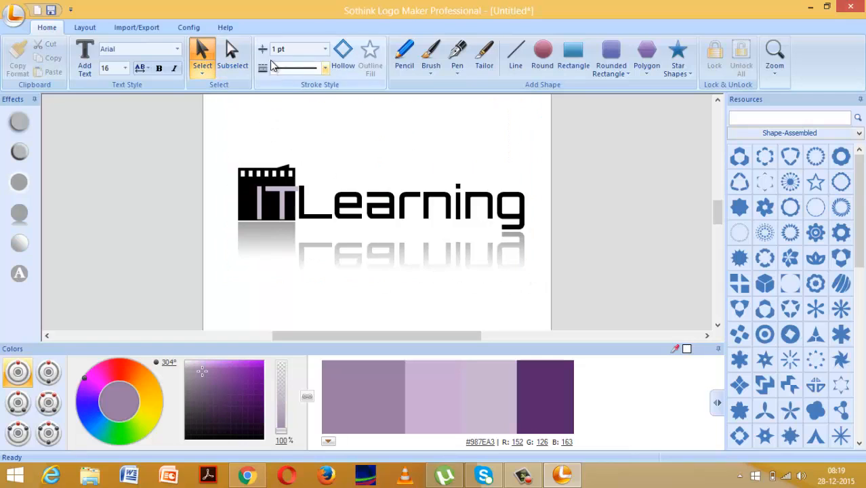
Turn on Hollow and set the stroke width for new shapes to 2 pt.
left_click(343, 58)
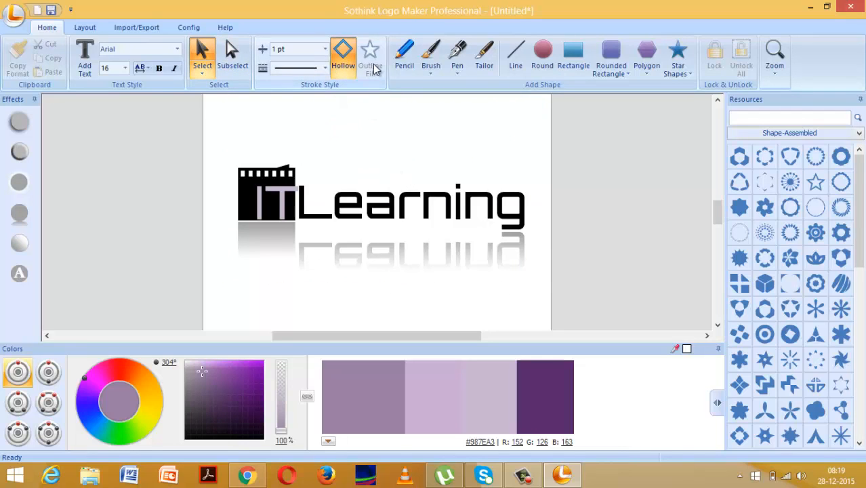
left_click(324, 49)
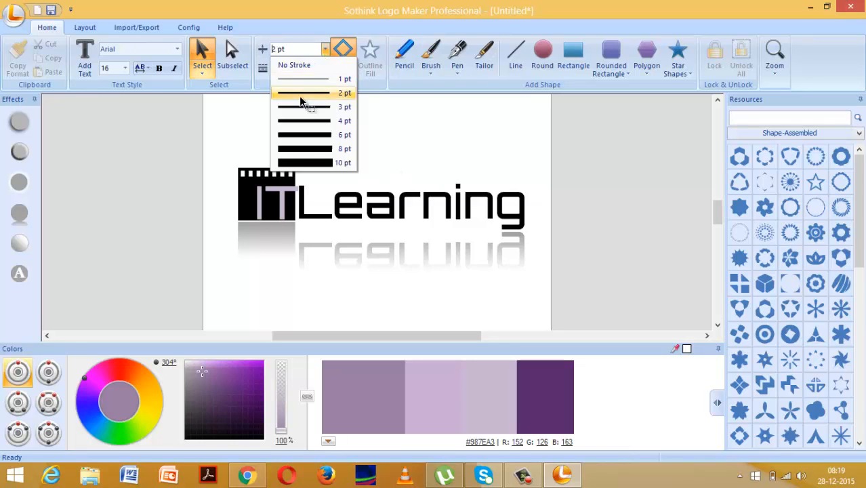
left_click(298, 95)
Draw a freehand Pencil curve across the lower part of the "Learning" text.
left_click(402, 68)
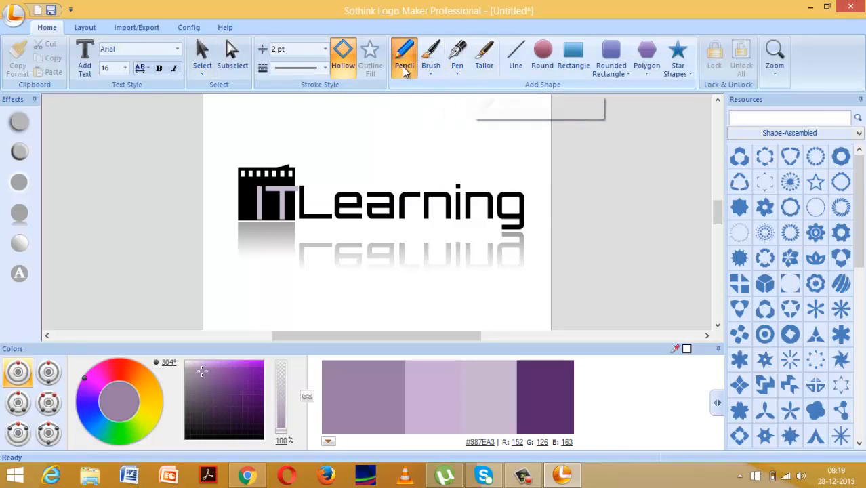
mouse_move(365, 197)
left_mouse_down()
mouse_move(485, 297)
mouse_move(359, 149)
mouse_move(376, 158)
mouse_move(287, 110)
left_mouse_up()
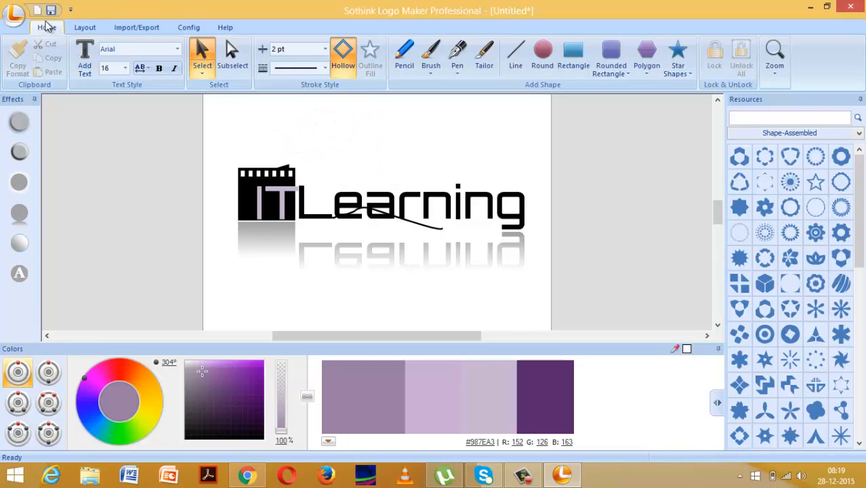
double_click(77, 12)
double_click(205, 32)
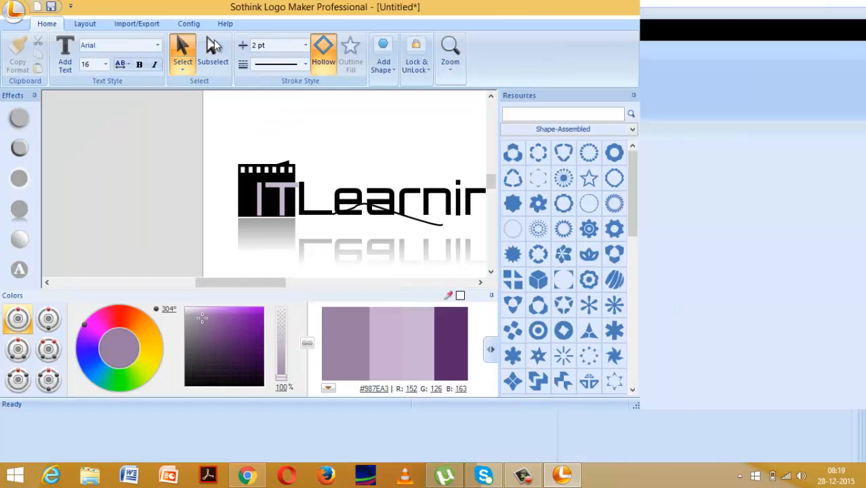
Add the Undo command to the Quick Access Toolbar.
left_click(69, 10)
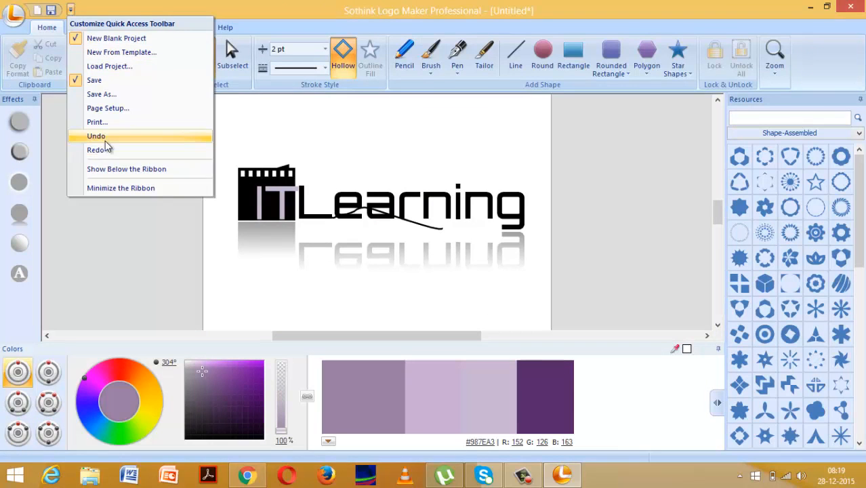
left_click(105, 138)
left_click(85, 9)
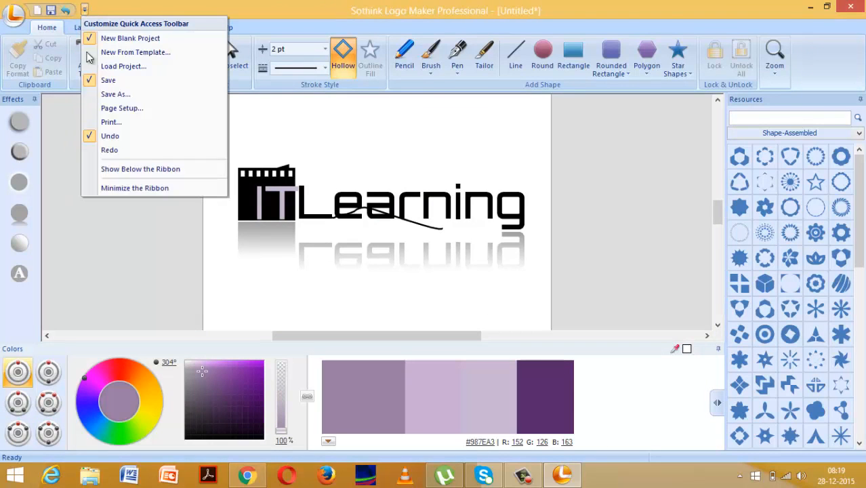
left_click(336, 3)
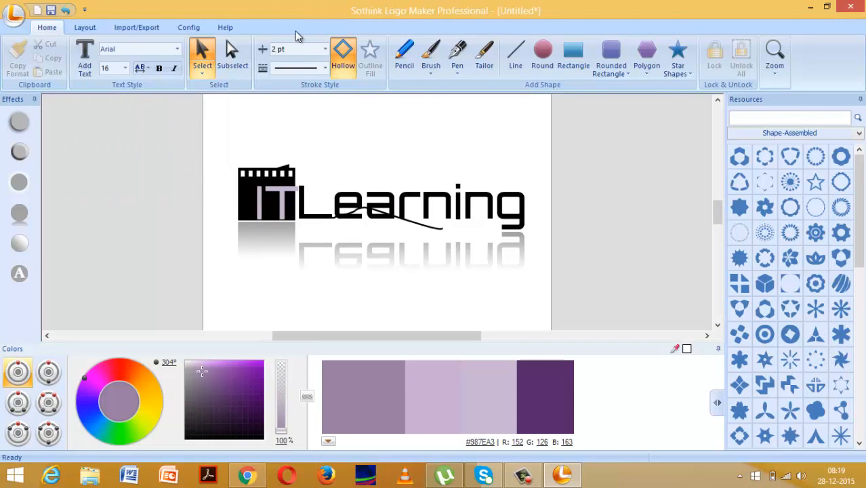
Undo the freehand Pencil curve drawn over "Learning".
left_click(66, 11)
left_click(66, 11)
left_click(66, 11)
left_click(65, 11)
left_click(66, 11)
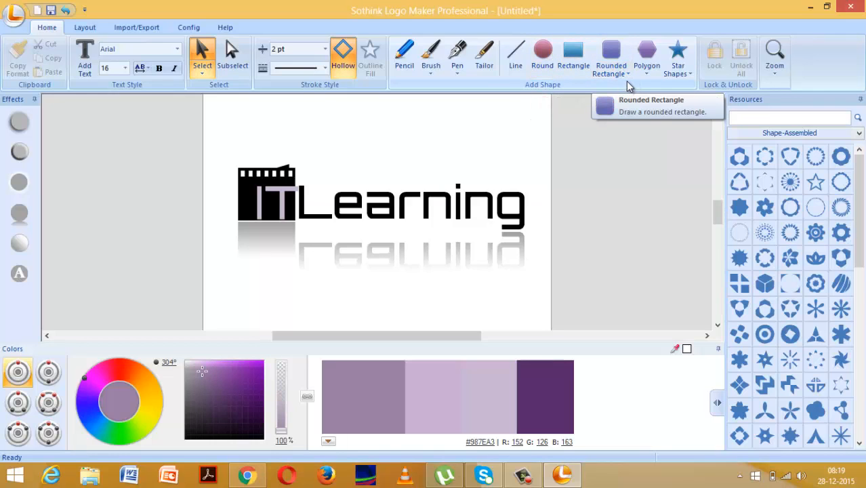
left_click(678, 71)
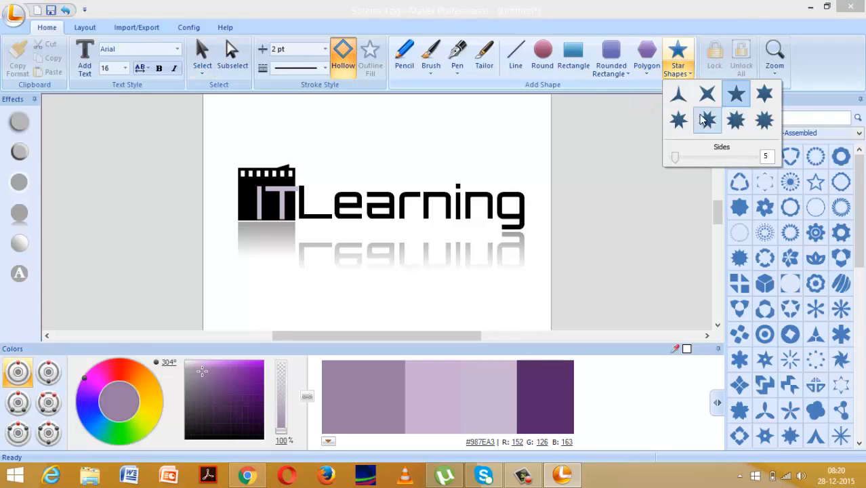
left_click(730, 8)
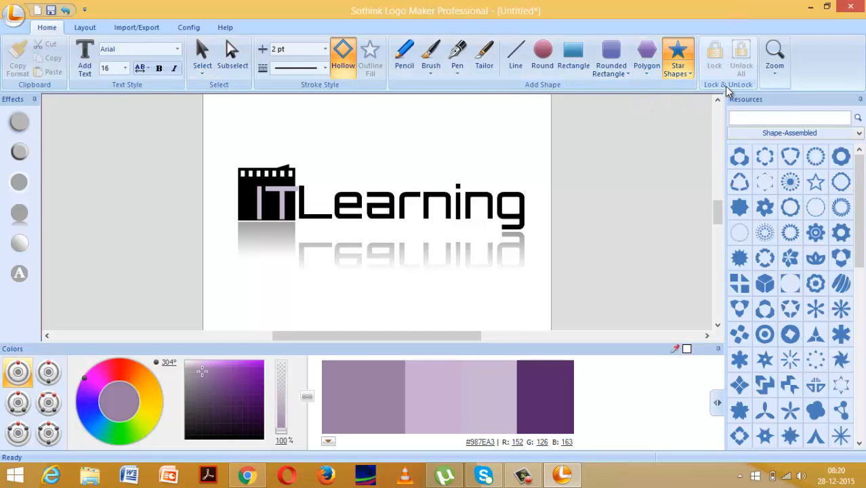
left_click(773, 71)
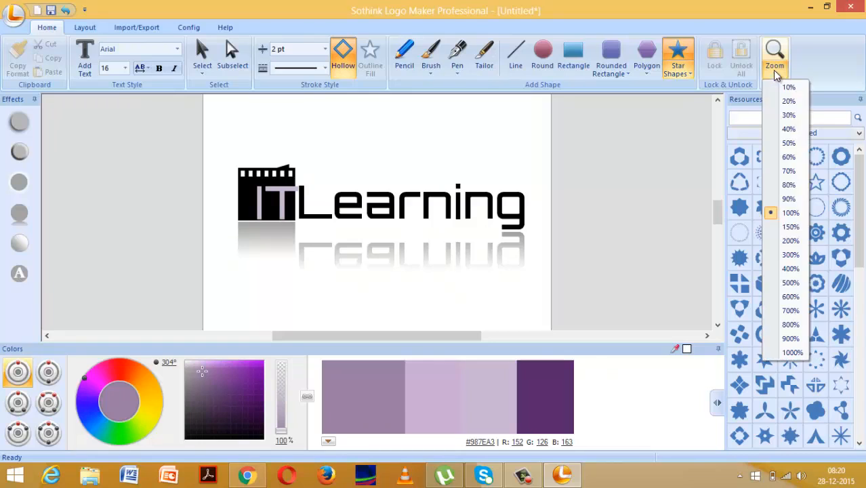
left_click(772, 69)
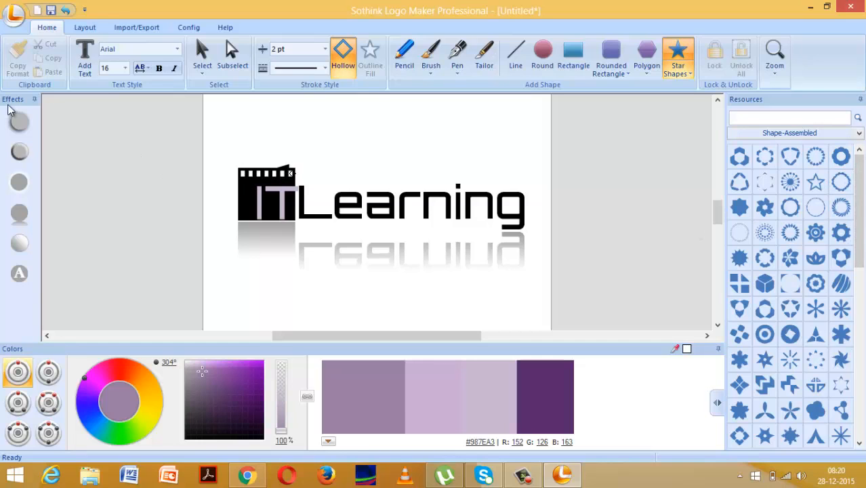
Replace the film strip shape behind "IT" with the spiky ring from the Shape-Assembled resources, trying several other assembled shapes.
left_click(203, 63)
left_click(271, 213)
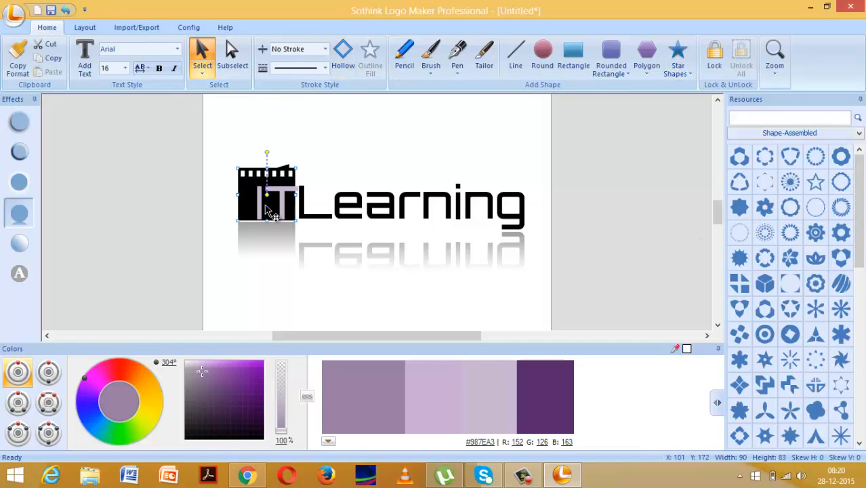
left_click(790, 182)
left_click(789, 233)
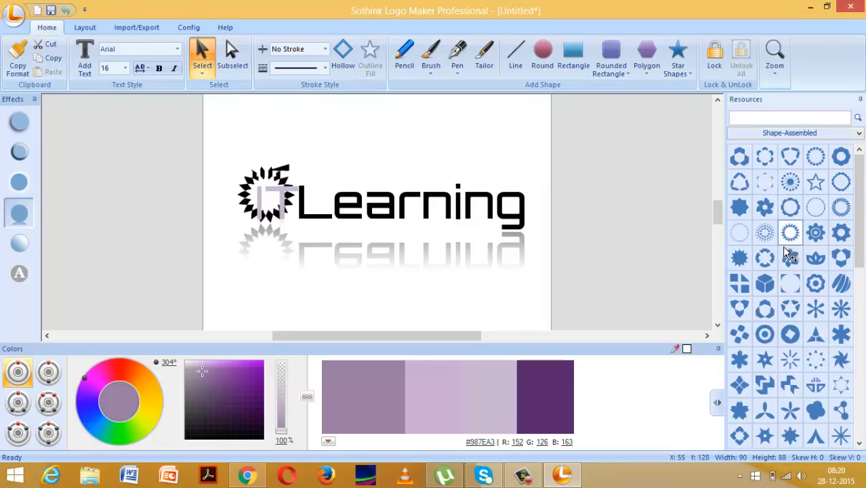
left_click(789, 283)
left_click(771, 363)
left_click(757, 391)
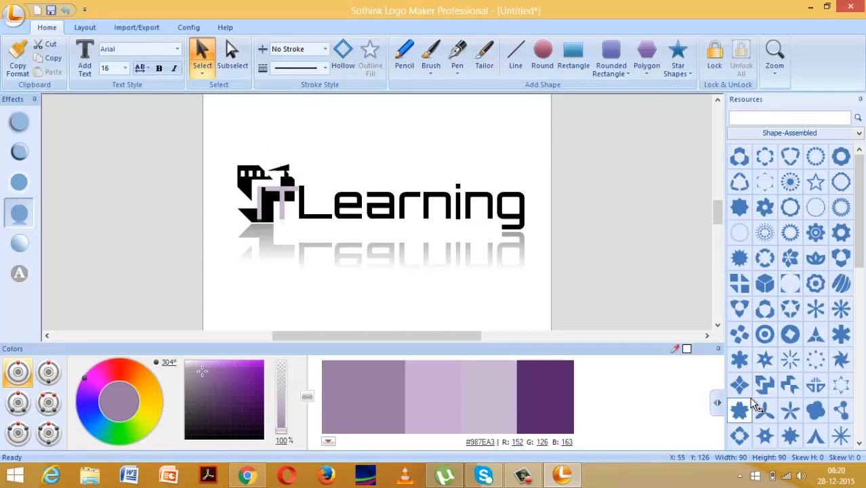
left_click(740, 409)
left_click(737, 391)
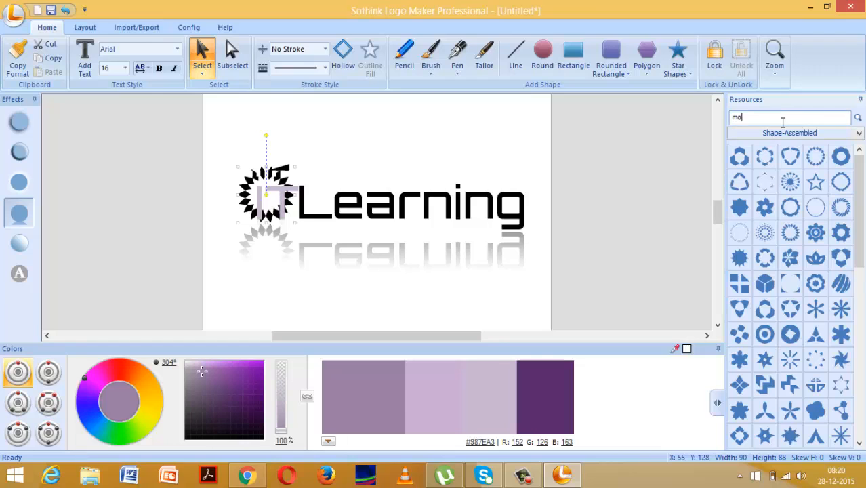
Search the shape resources for "movie" and for "video".
key("Return")
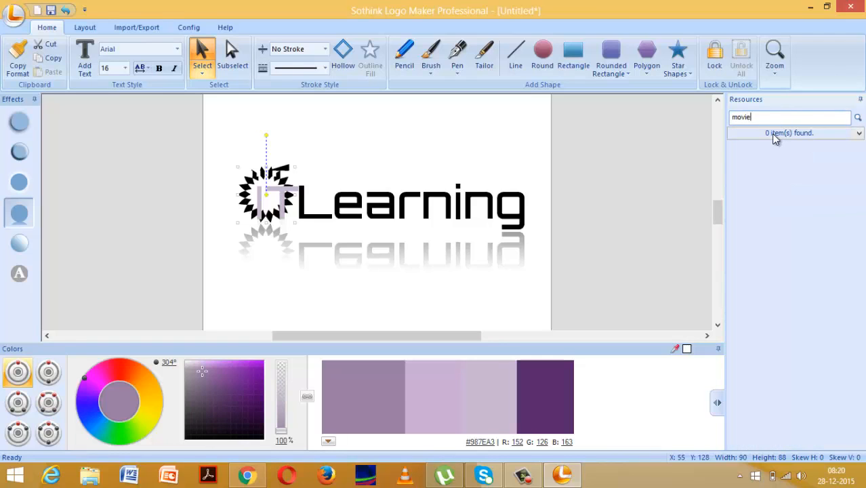
key("BackSpace")
key("BackSpace")
key("BackSpace")
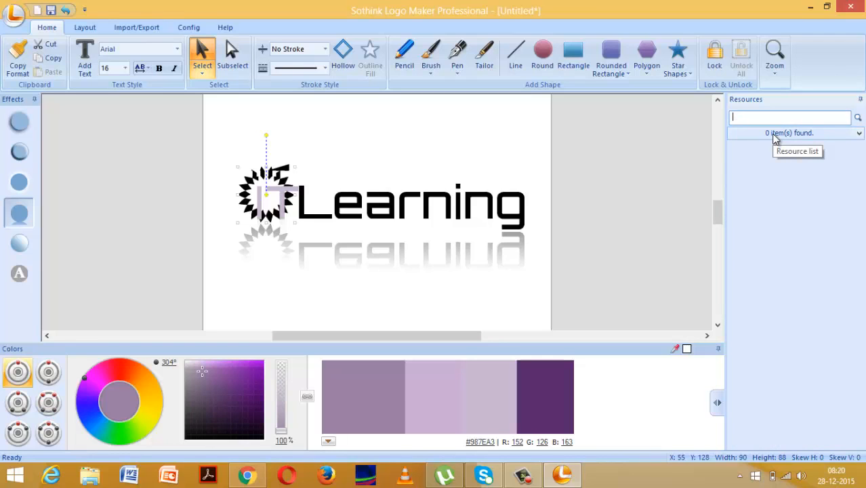
key("Return")
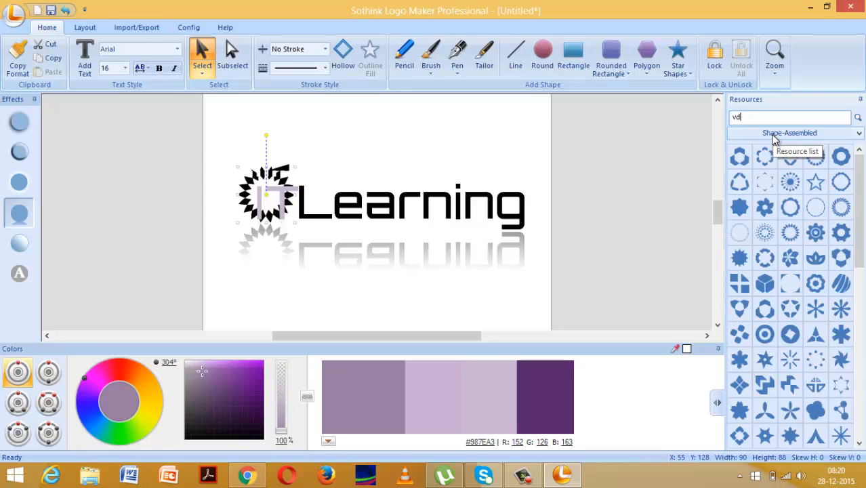
key("Return")
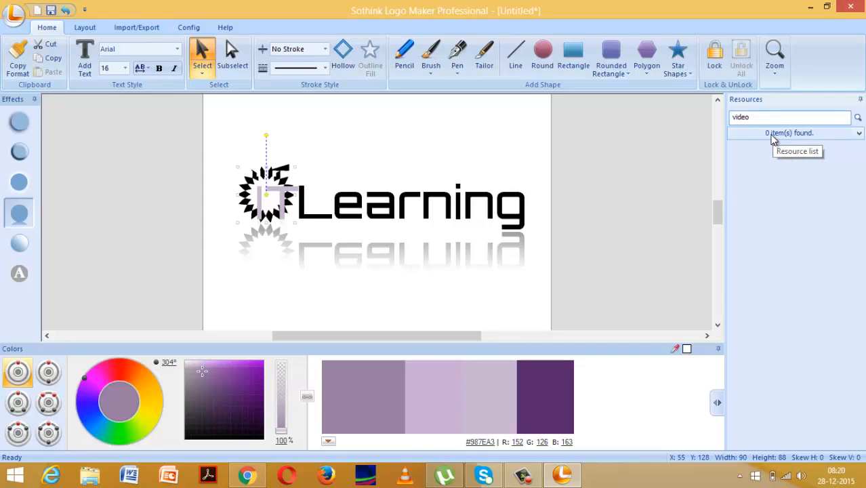
Browse the Transportation and Engineering&Tools resource categories for a suitable icon.
left_click(773, 136)
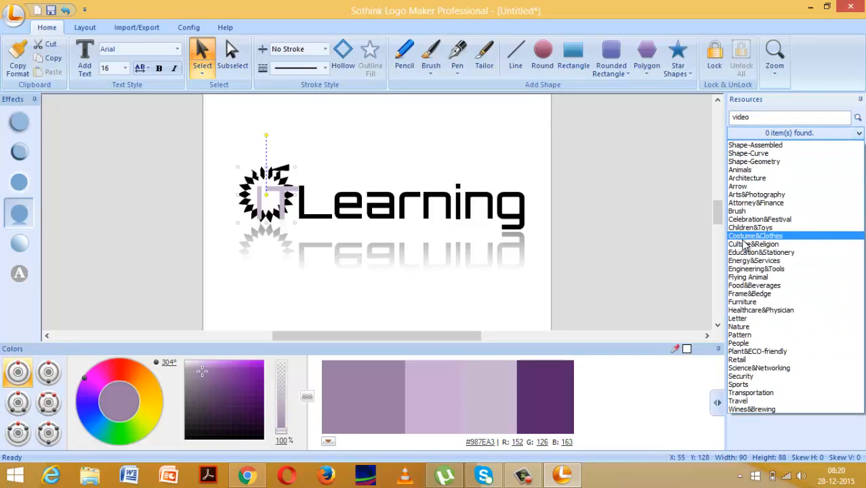
left_click(750, 392)
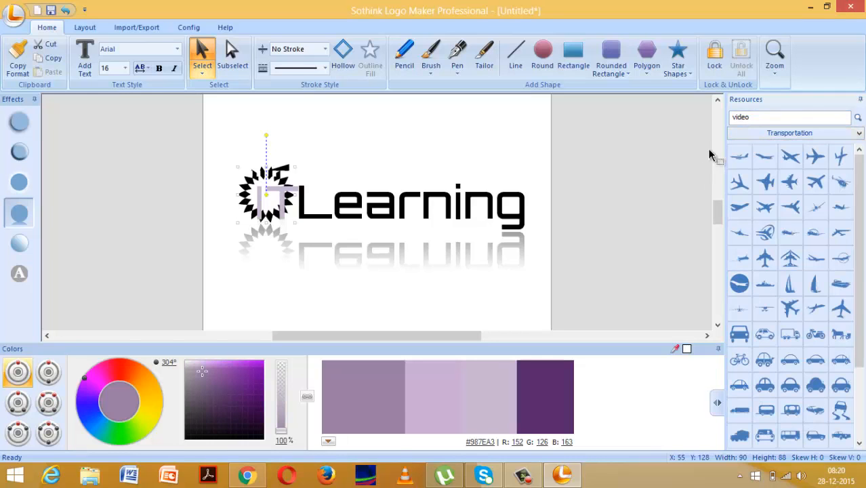
left_click(788, 133)
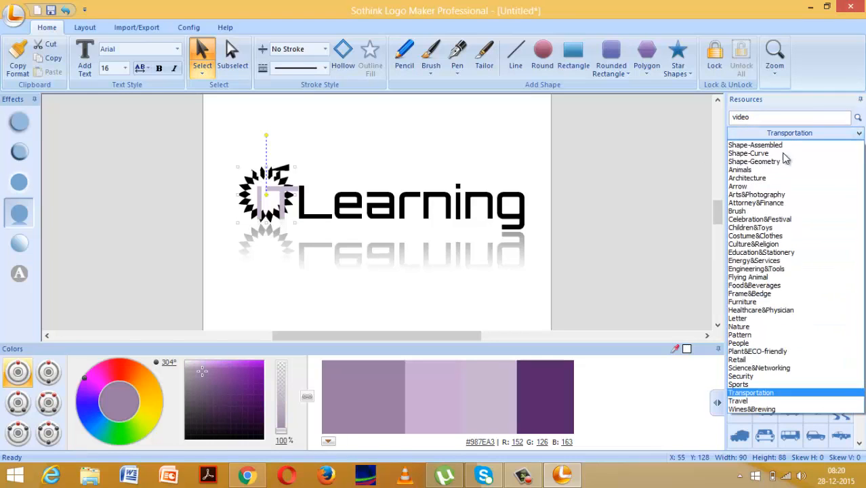
left_click(769, 269)
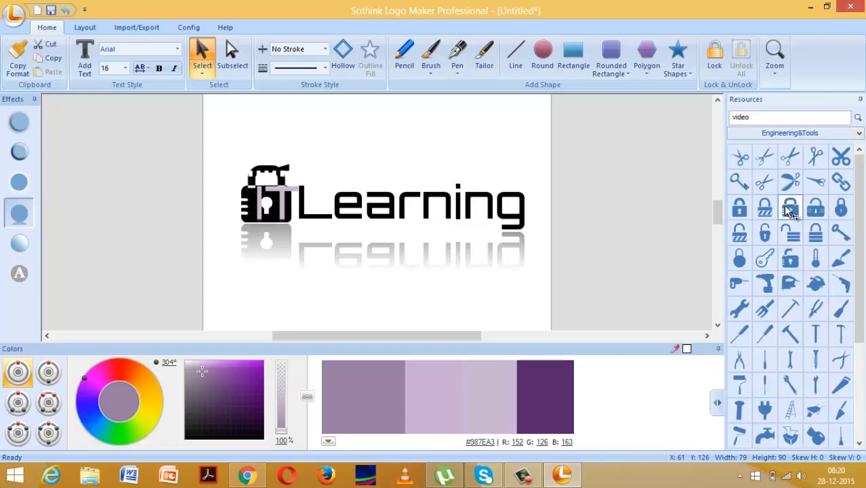
Replace the ring behind "IT" with the flying ghost shape from the Celebration&Festival resources.
left_click(770, 134)
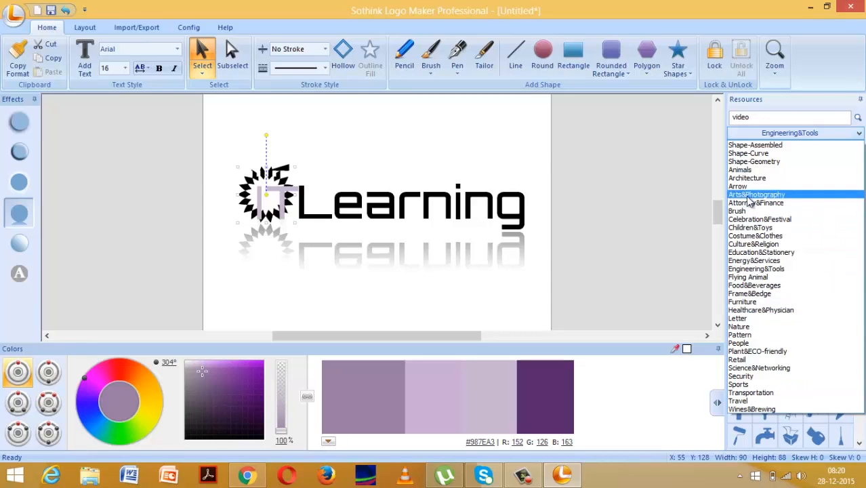
left_click(754, 219)
left_click(753, 219)
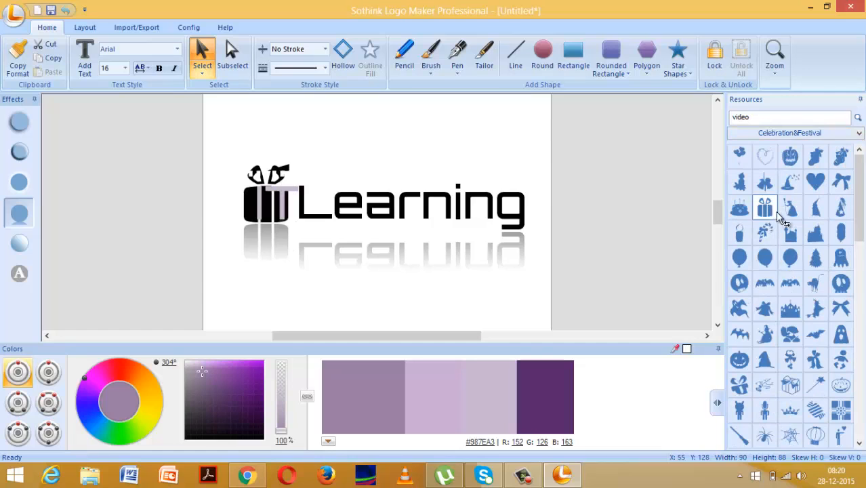
left_click(764, 335)
left_click(740, 333)
left_click(739, 311)
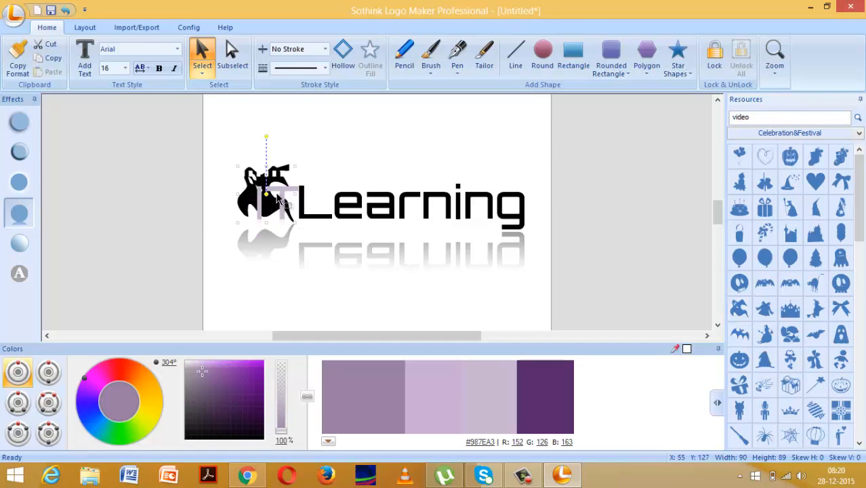
Delete the "IT" text from the logo.
left_click(281, 198)
right_click(280, 197)
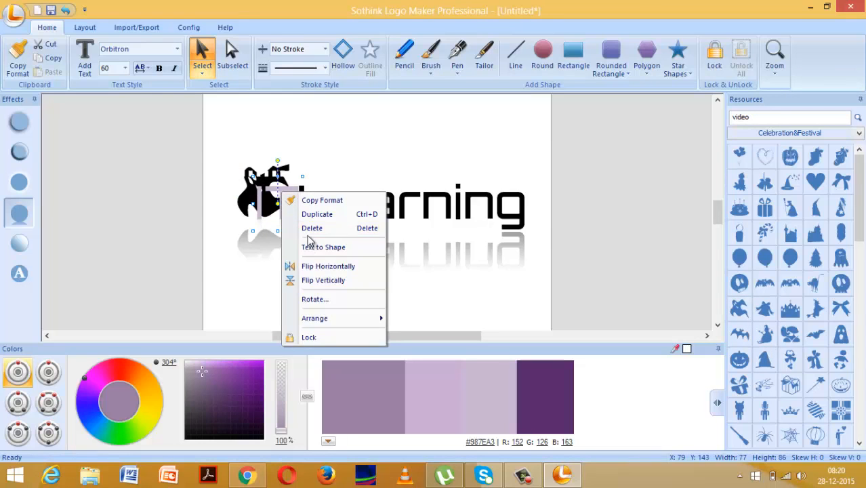
left_click(307, 229)
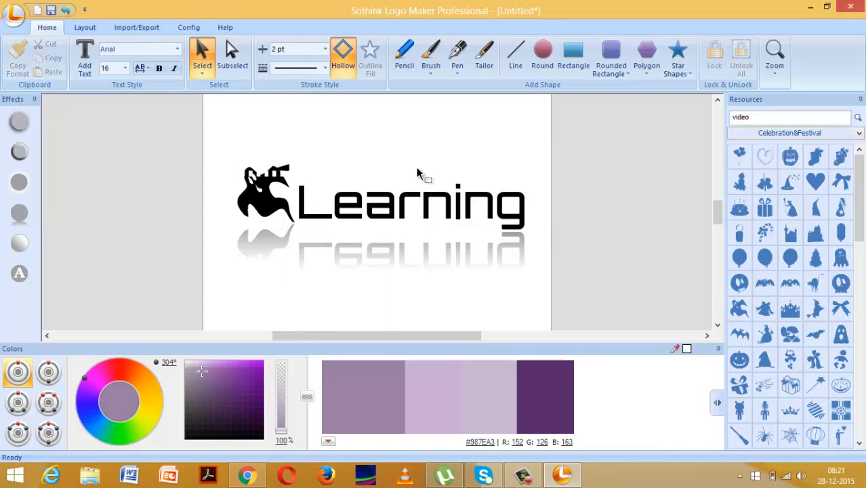
Delete the small leftover shape on top of the ghost icon.
left_click(289, 166)
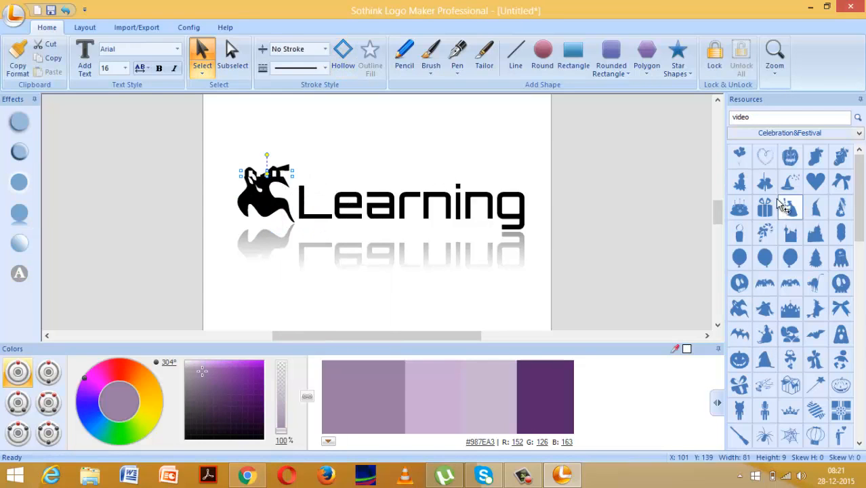
left_click_drag(765, 178, 271, 176)
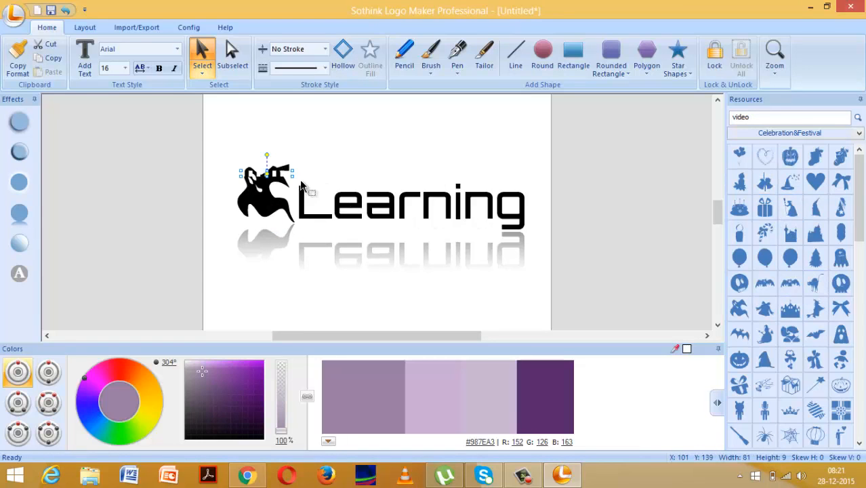
right_click(281, 174)
left_click(298, 206)
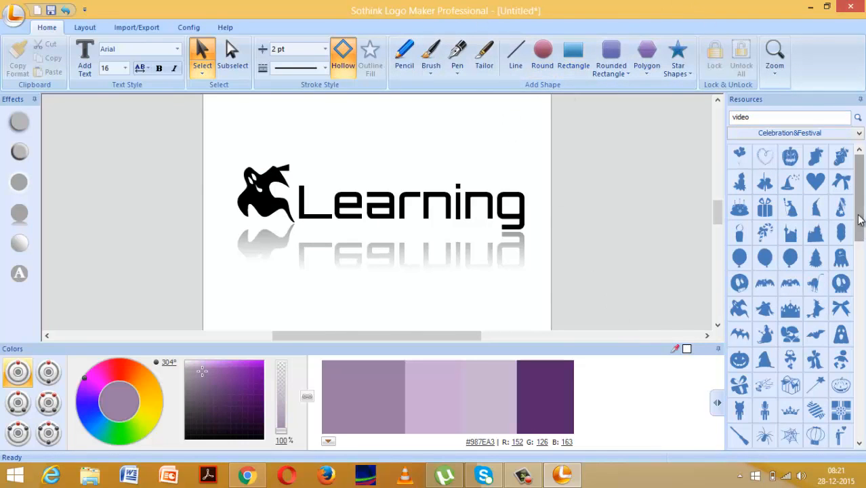
left_click_drag(858, 219, 858, 364)
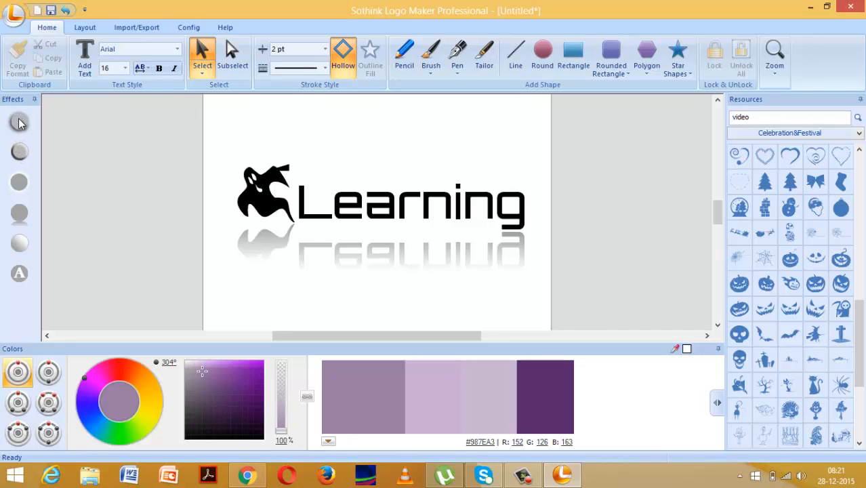
Apply a shadow preset to the "Learning" text and preview the bevel and glow presets on it.
left_click(345, 212)
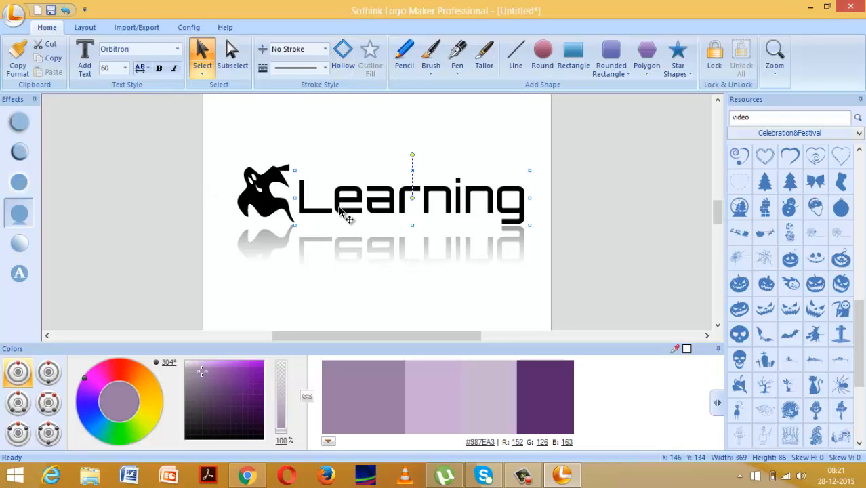
left_click(19, 122)
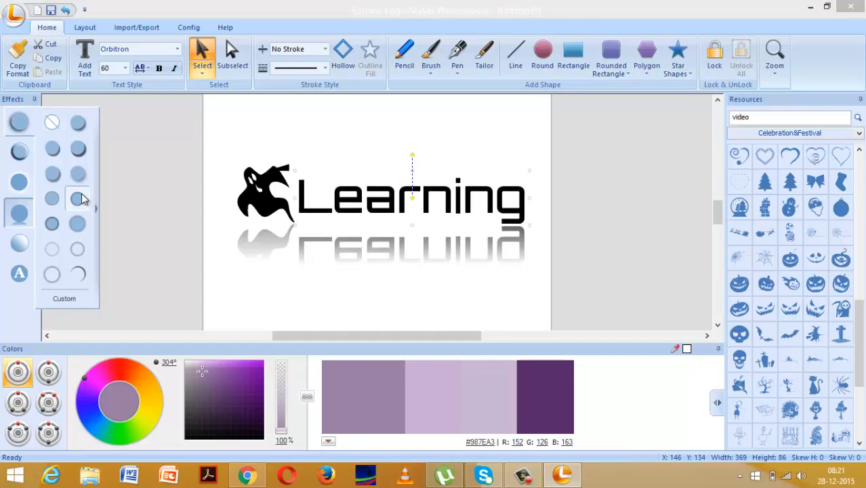
left_click(139, 127)
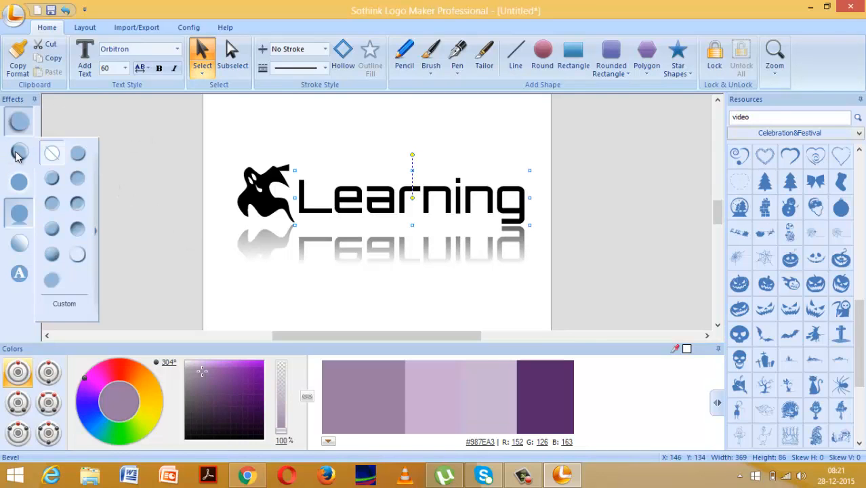
left_click(15, 155)
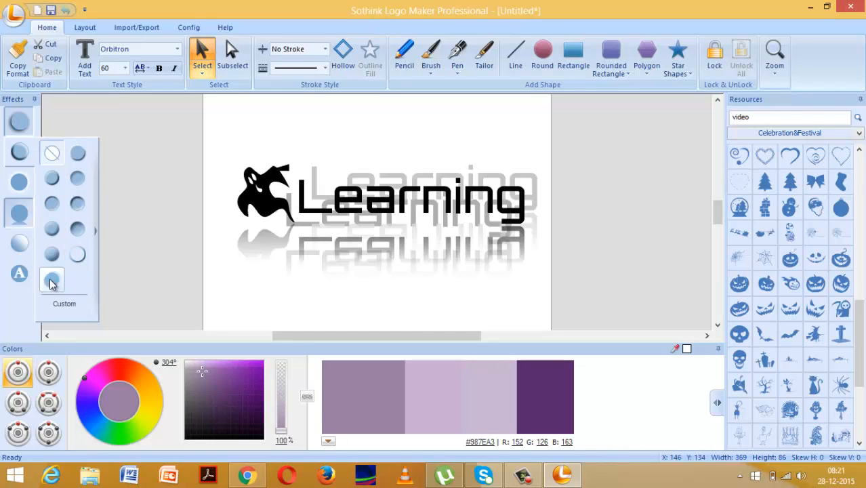
left_click(19, 181)
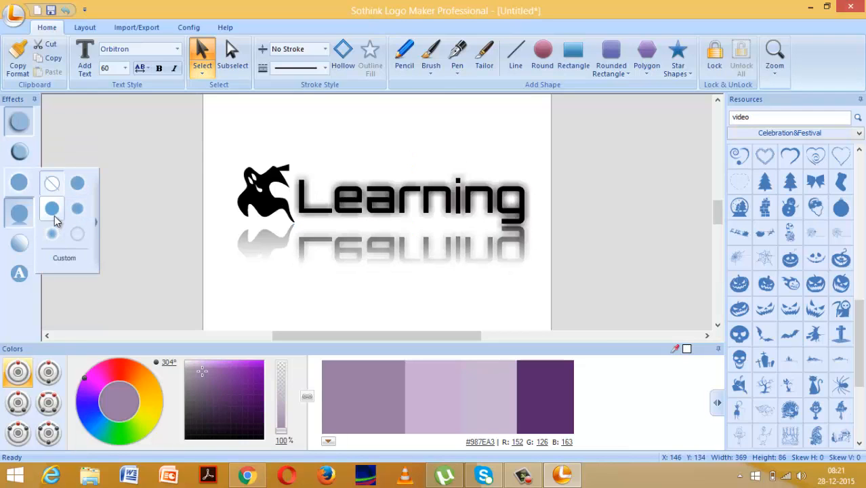
left_click(10, 225)
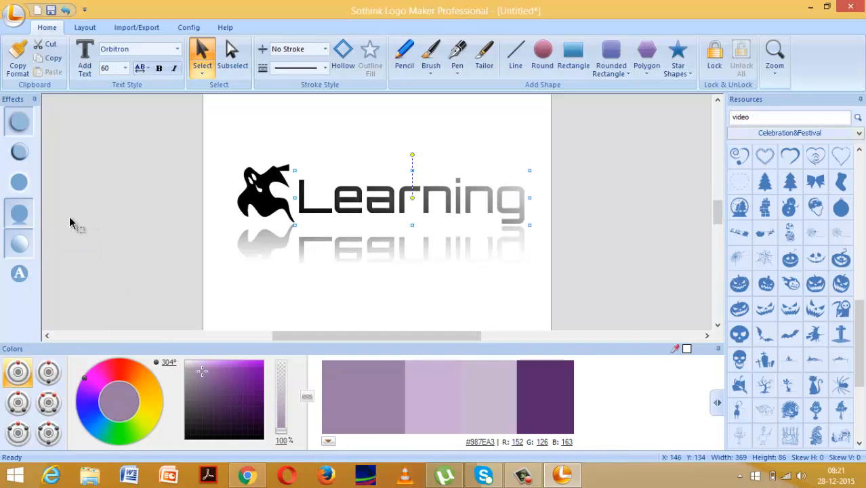
Give the "Learning" text a gradient preset and the text effect that tilts each letter, with a rotation angle of 30.
mouse_move(19, 245)
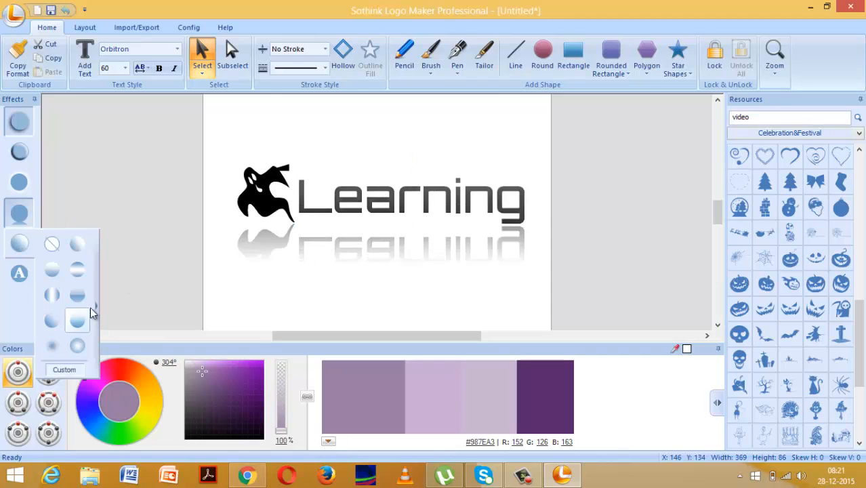
left_click(77, 295)
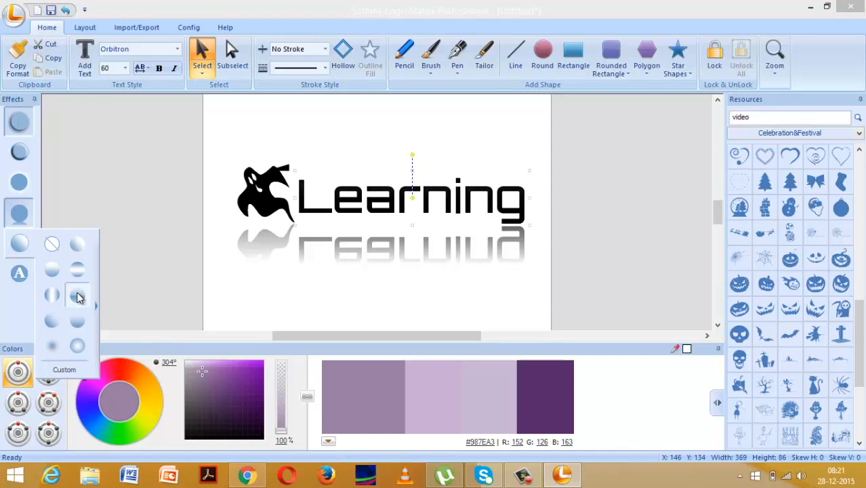
mouse_move(27, 281)
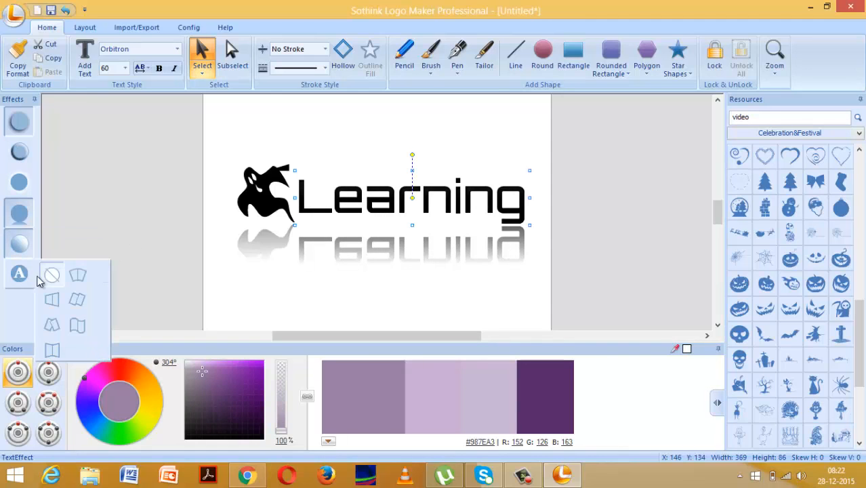
left_click(78, 302)
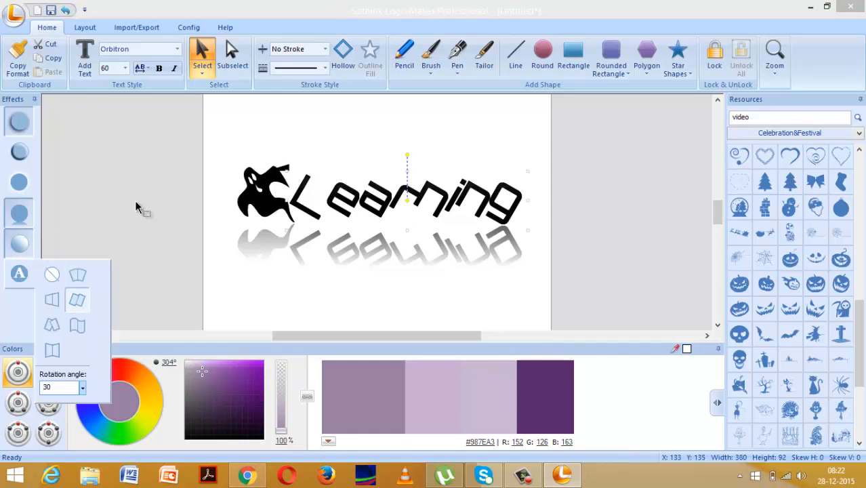
left_click(352, 150)
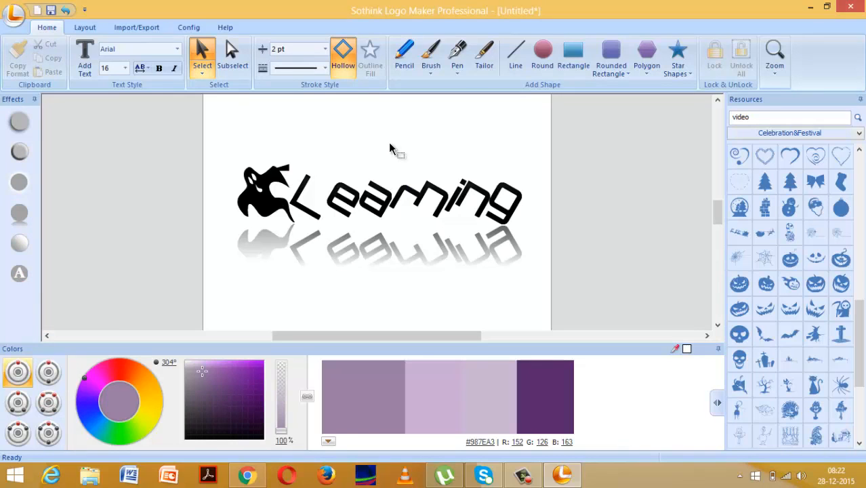
Export the logo for web as a PNG image, 2501 pixels wide and 1819 pixels high, with transparent background.
left_click(15, 19)
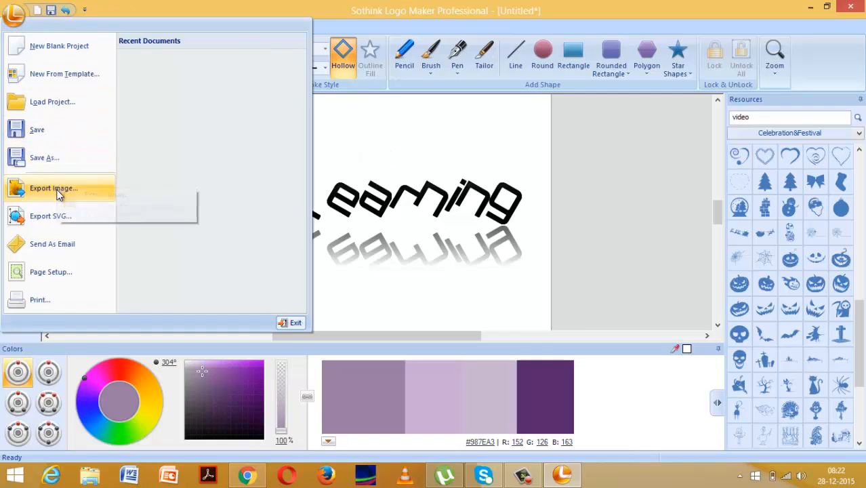
left_click(58, 191)
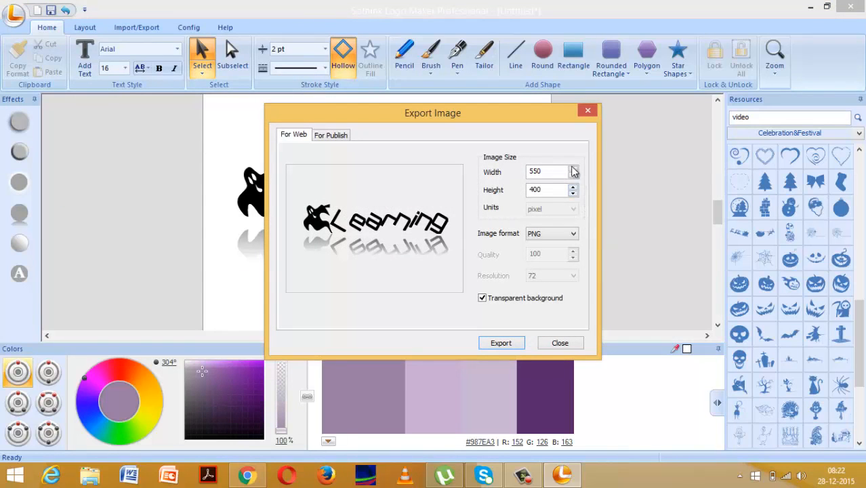
left_click_drag(547, 174, 439, 183)
type("2500")
left_click(573, 192)
left_click(539, 239)
left_click(542, 237)
left_click(517, 347)
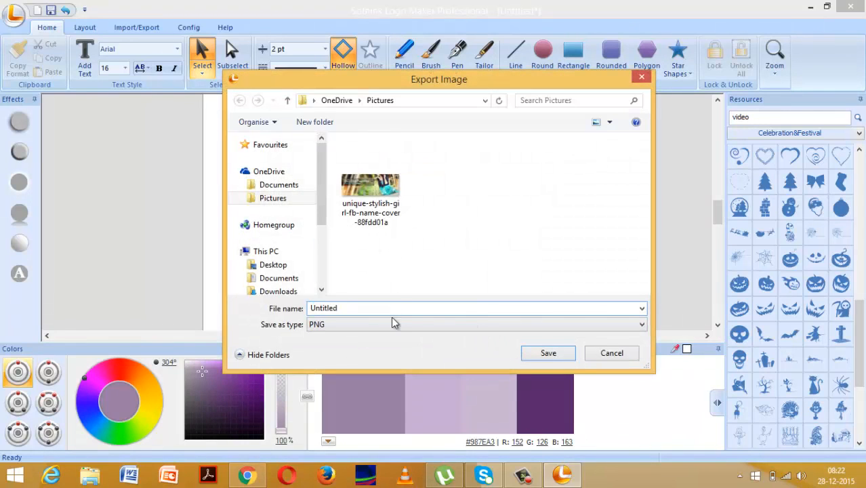
Save the exported image as "learning" in the OneDrive Pictures folder and close the export dialog.
left_click(395, 323)
left_click(390, 308)
double_click(391, 308)
type("learning")
key("Return")
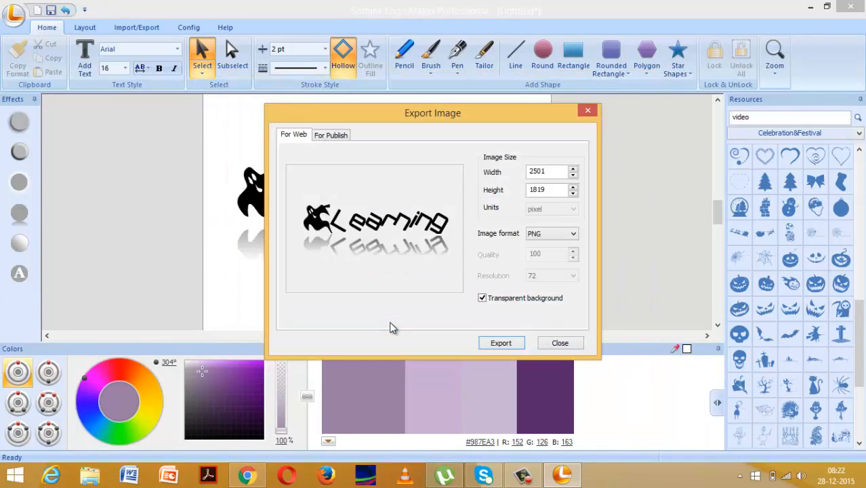
key("Return")
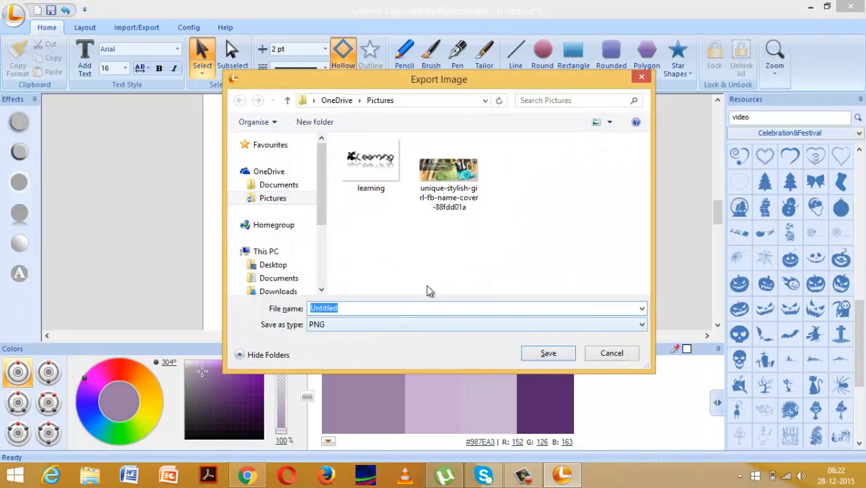
left_click(598, 359)
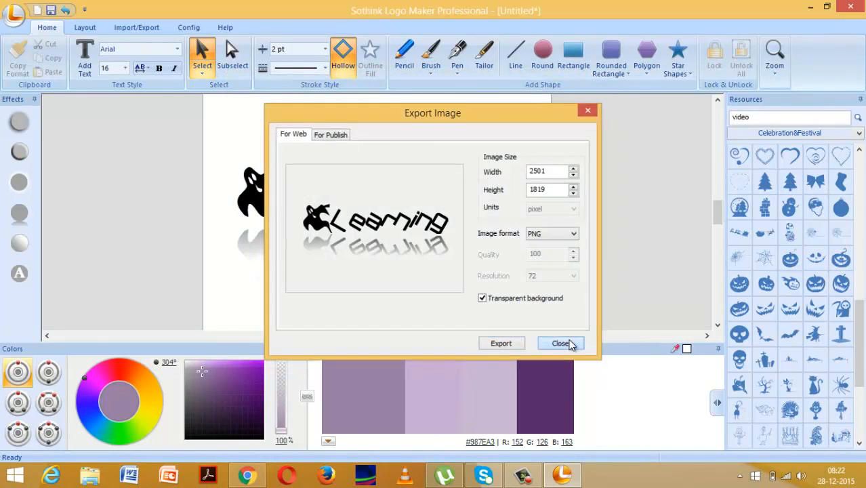
left_click(569, 341)
Open the exported "learning" image from the OneDrive Pictures folder to examine the finished logo.
left_click(810, 7)
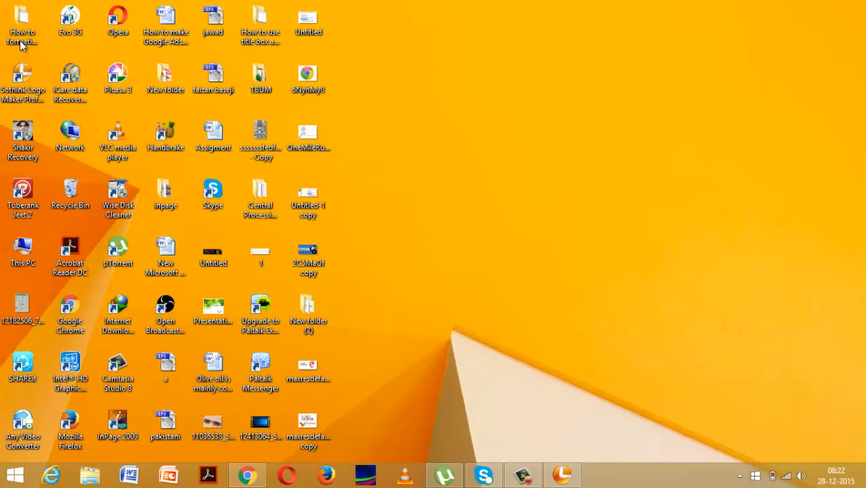
double_click(34, 248)
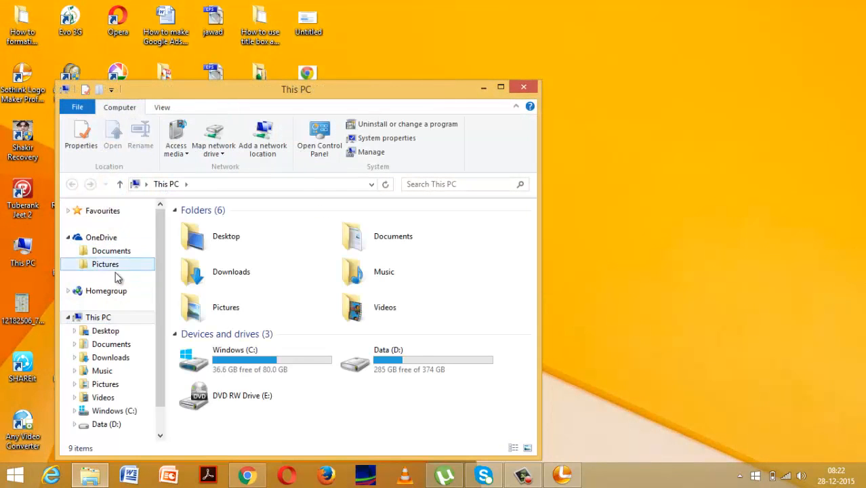
left_click(117, 270)
left_click(481, 327)
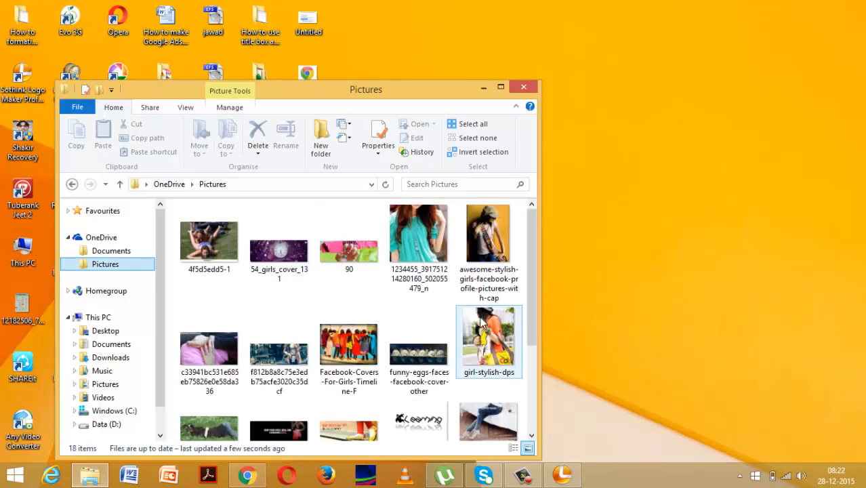
scroll(482, 327, "down", 2)
double_click(426, 285)
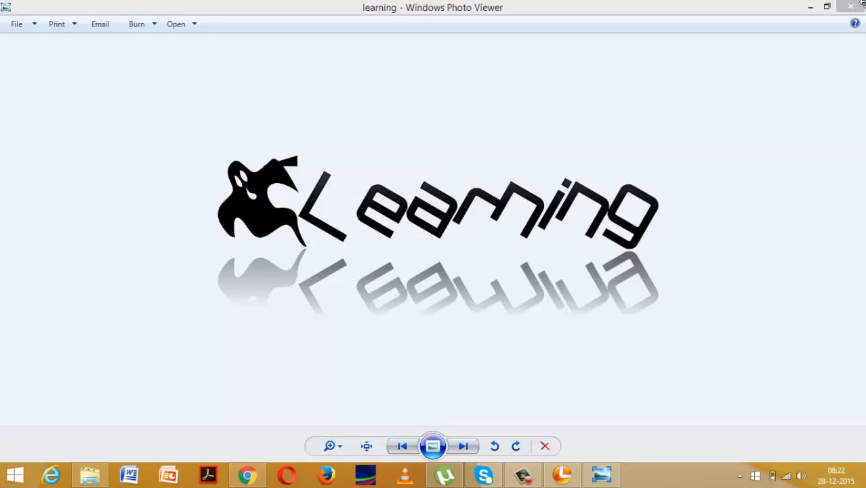
Close the image viewer and the Pictures folder, and return to Sothink Logo Maker.
left_click(850, 6)
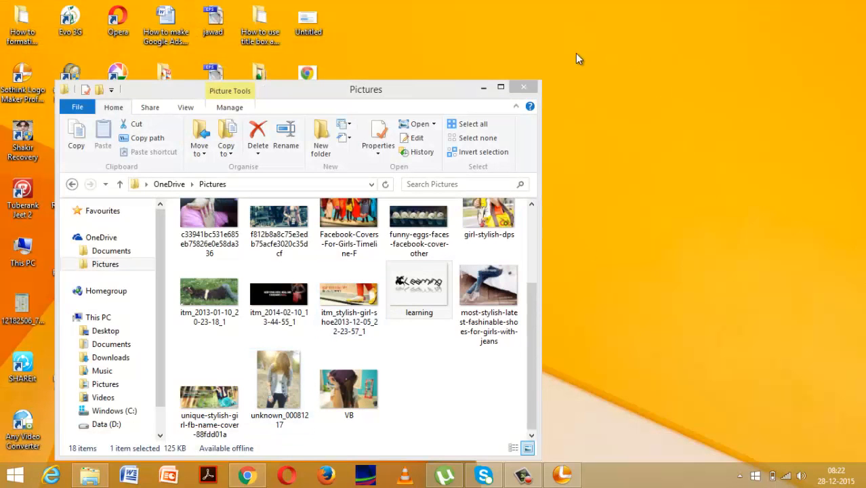
left_click(523, 87)
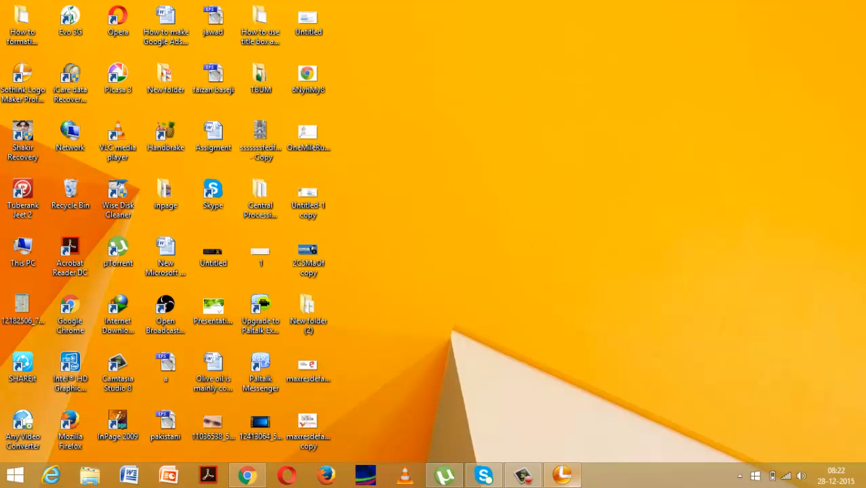
left_click(575, 480)
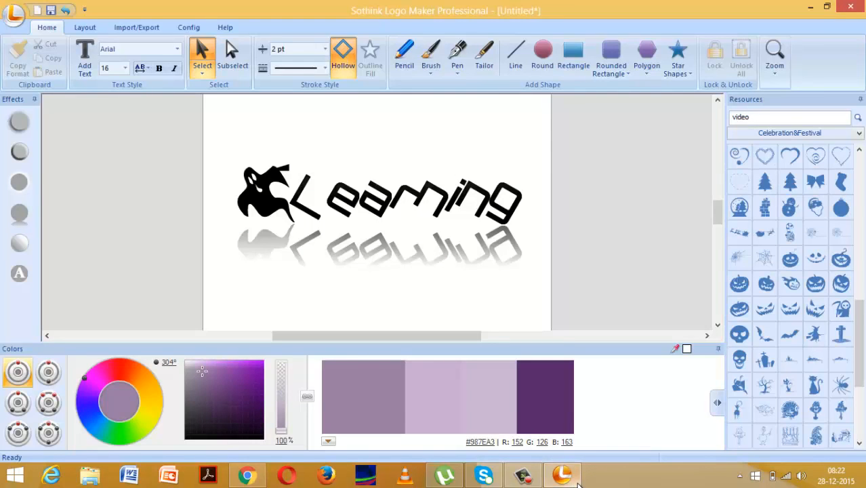